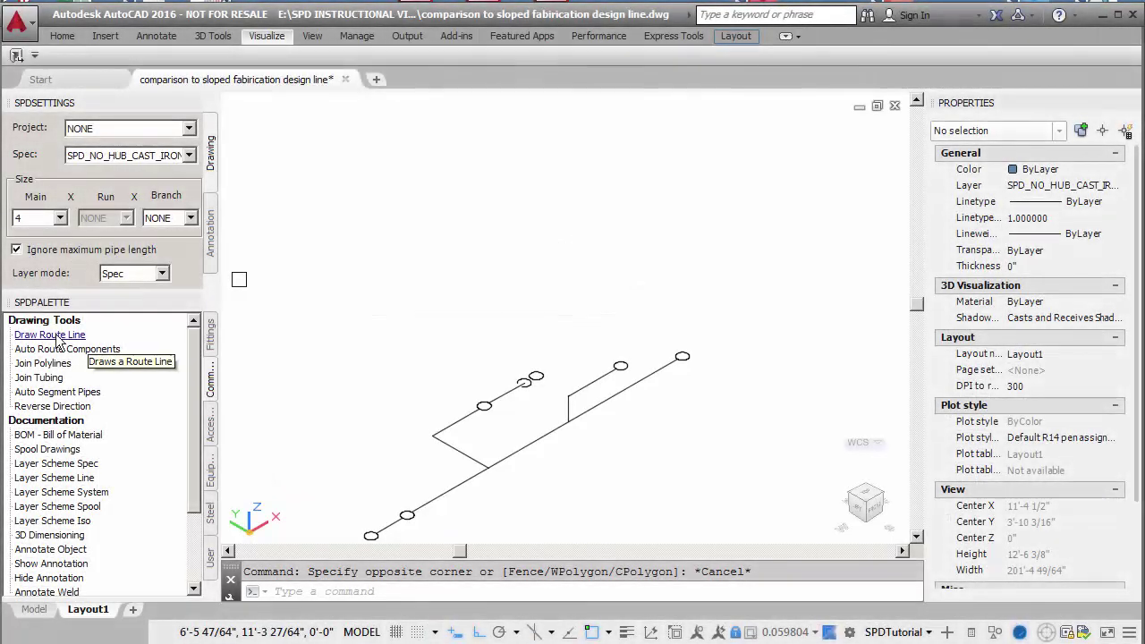
Step: Start the SPDROUTELINE route-line command from the SPD palette's Draw Route Line
left_click(55, 337)
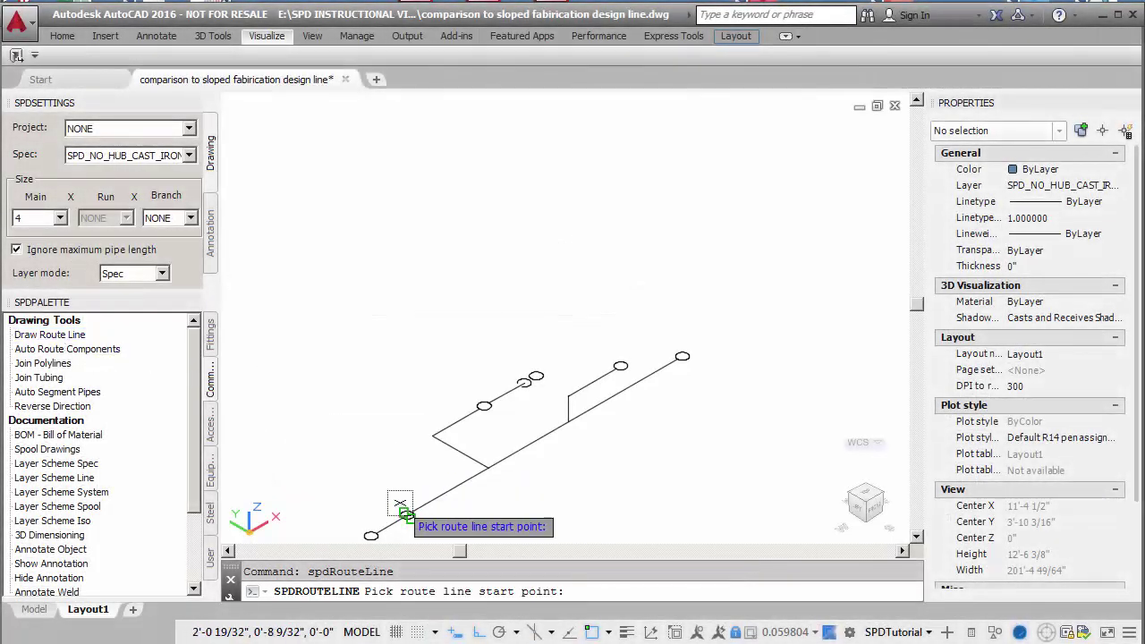
Step: Start the riser route at the lower pipe end with segment lengths of 48 and 24
left_click(407, 514)
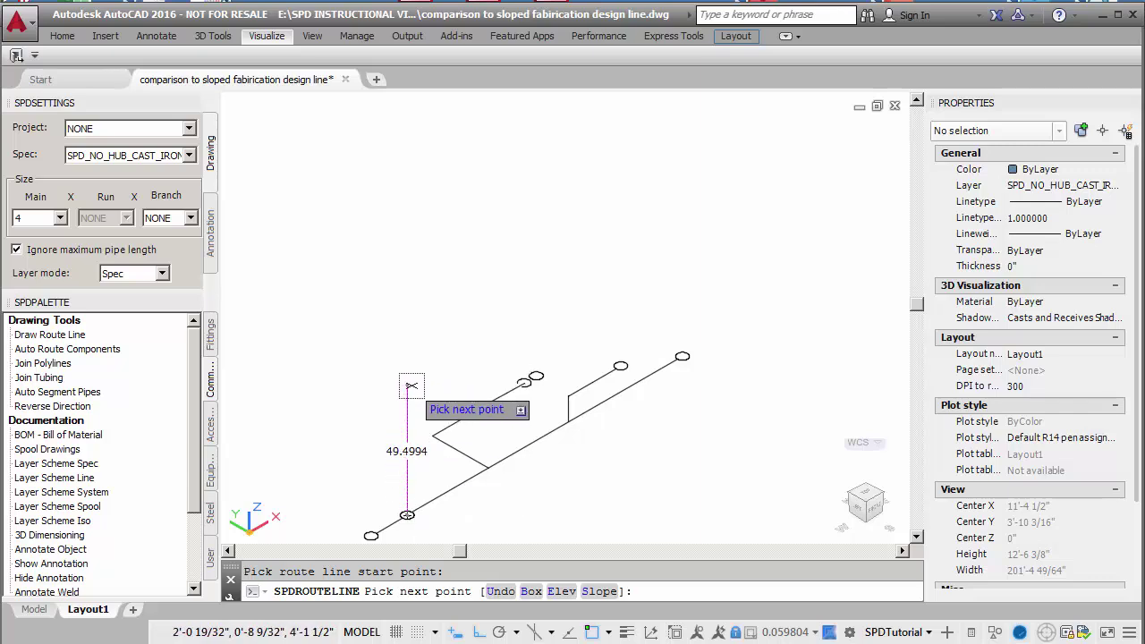
type("48")
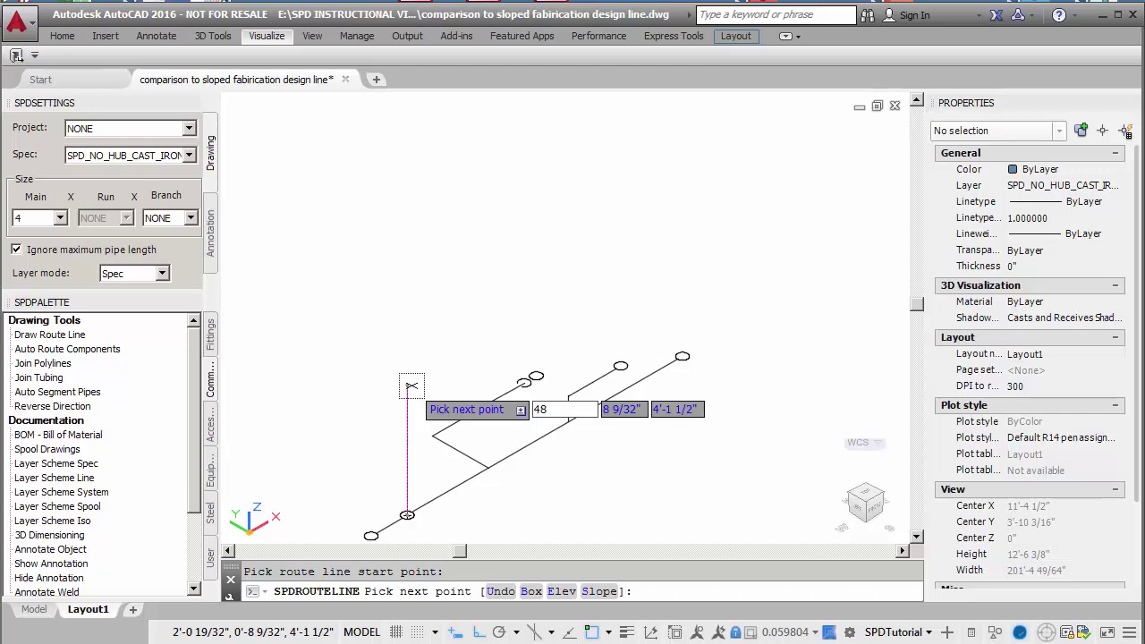
key("Return")
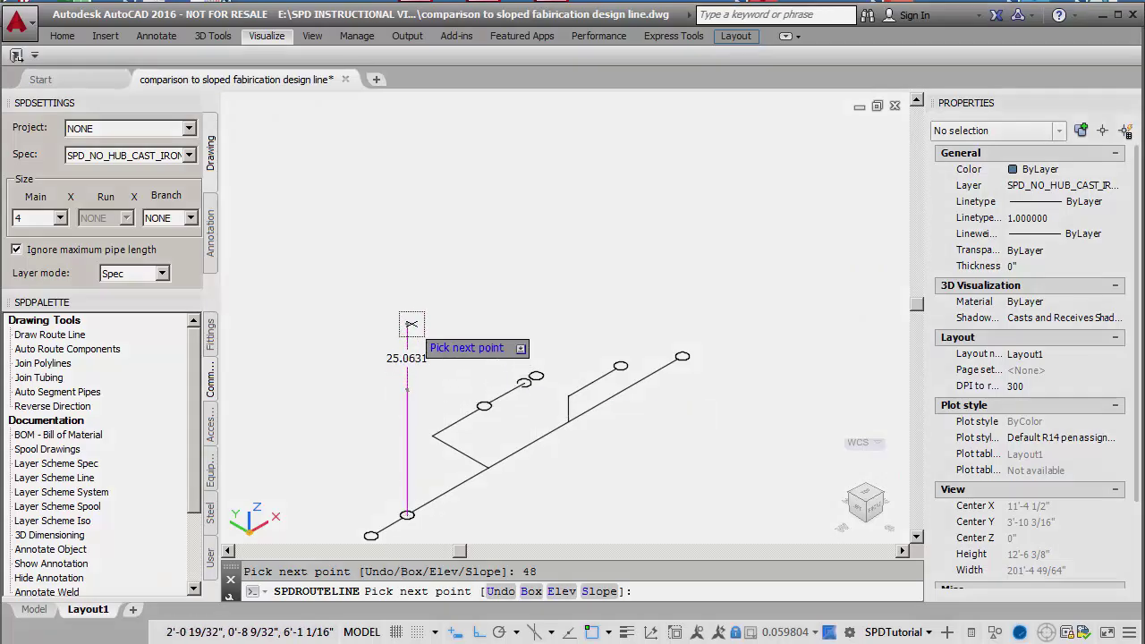
type("2")
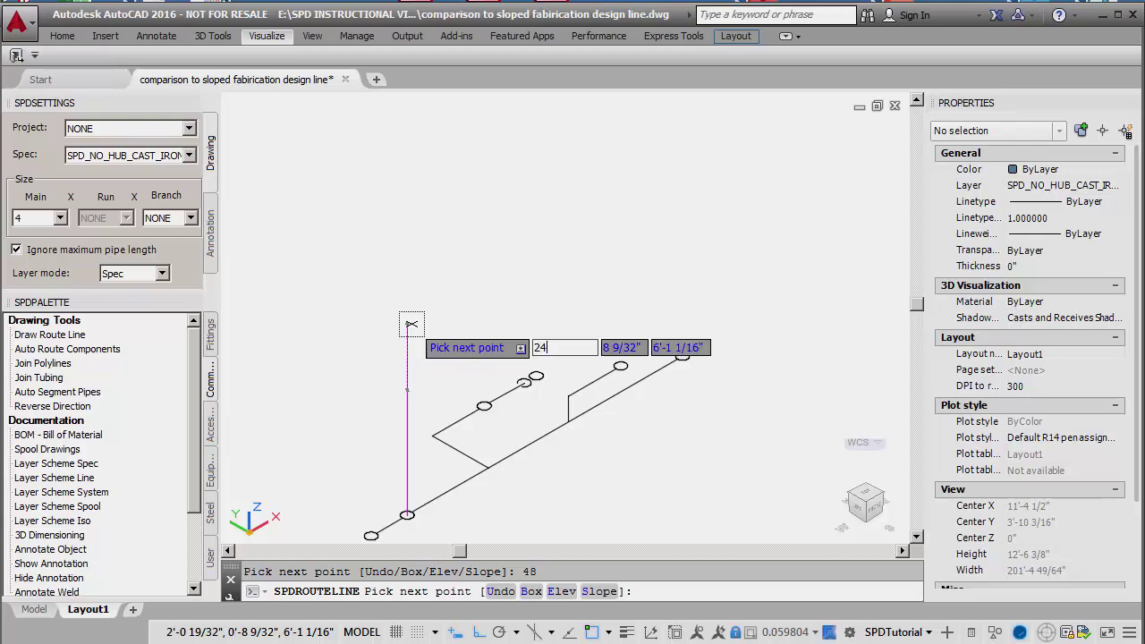
type("4")
key("Return")
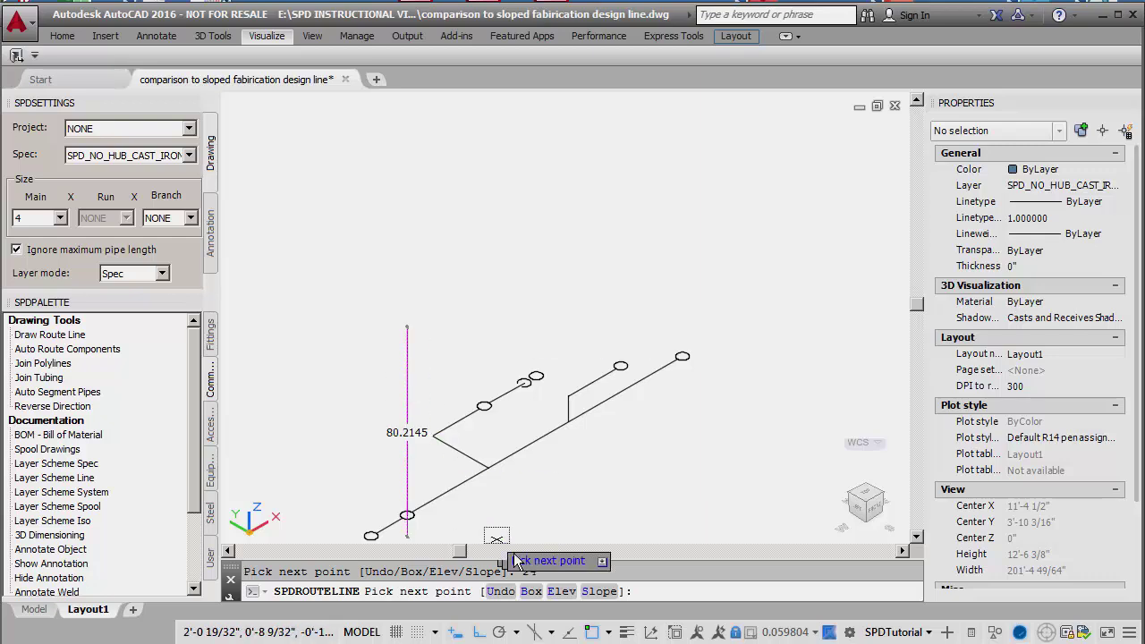
Step: Add a 45° box-plane offset jog and continue the route straight up to the top
type("B")
key("Return")
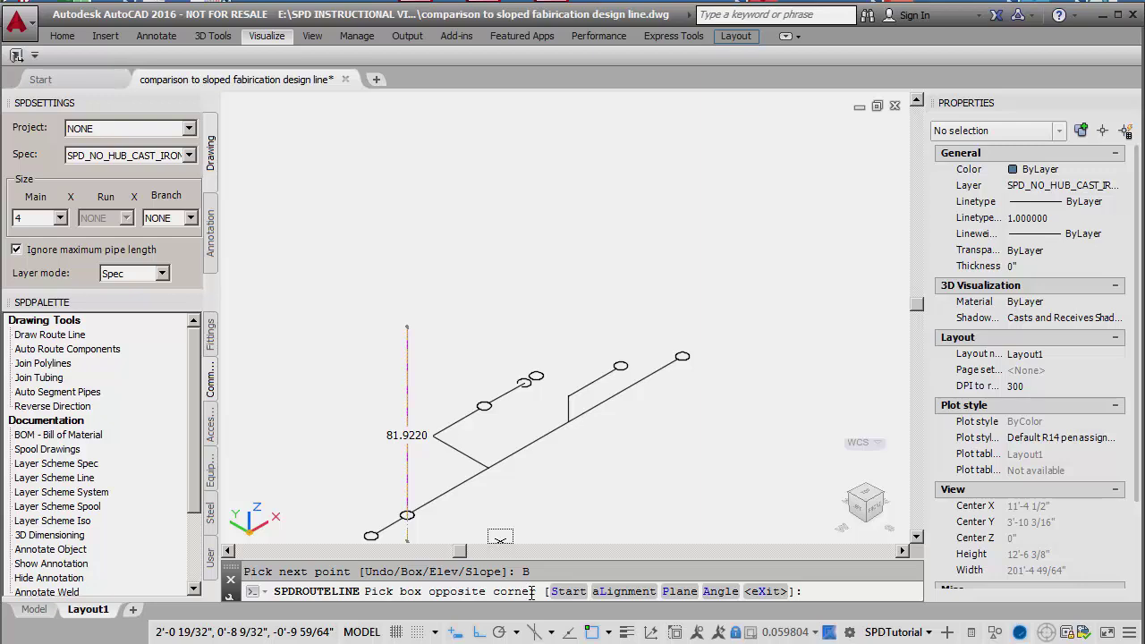
left_click(695, 592)
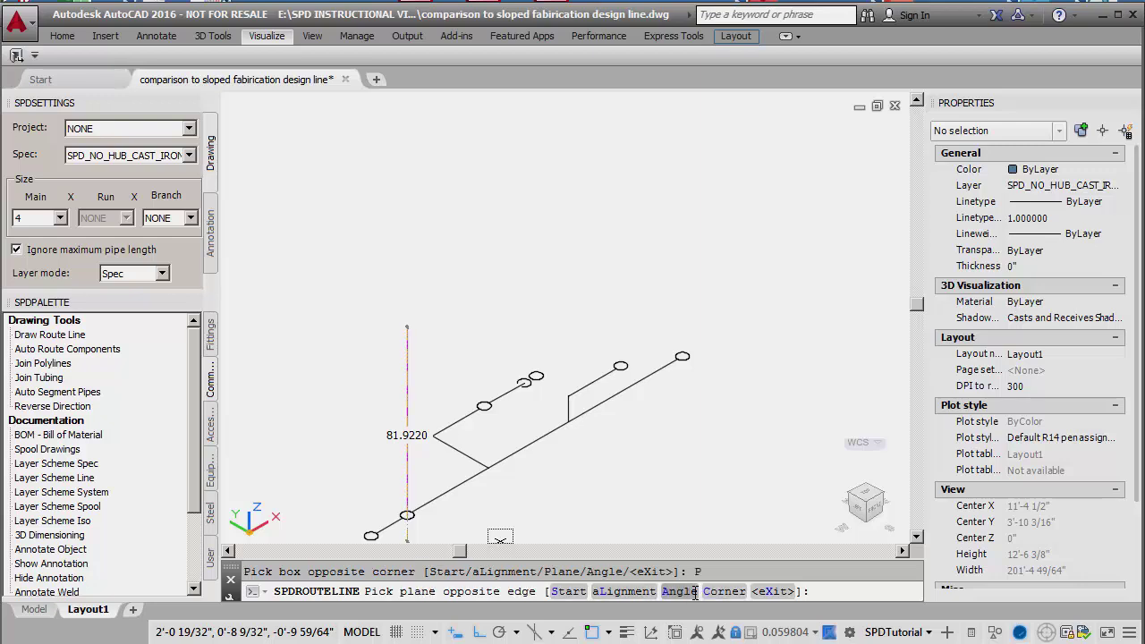
left_click(370, 535)
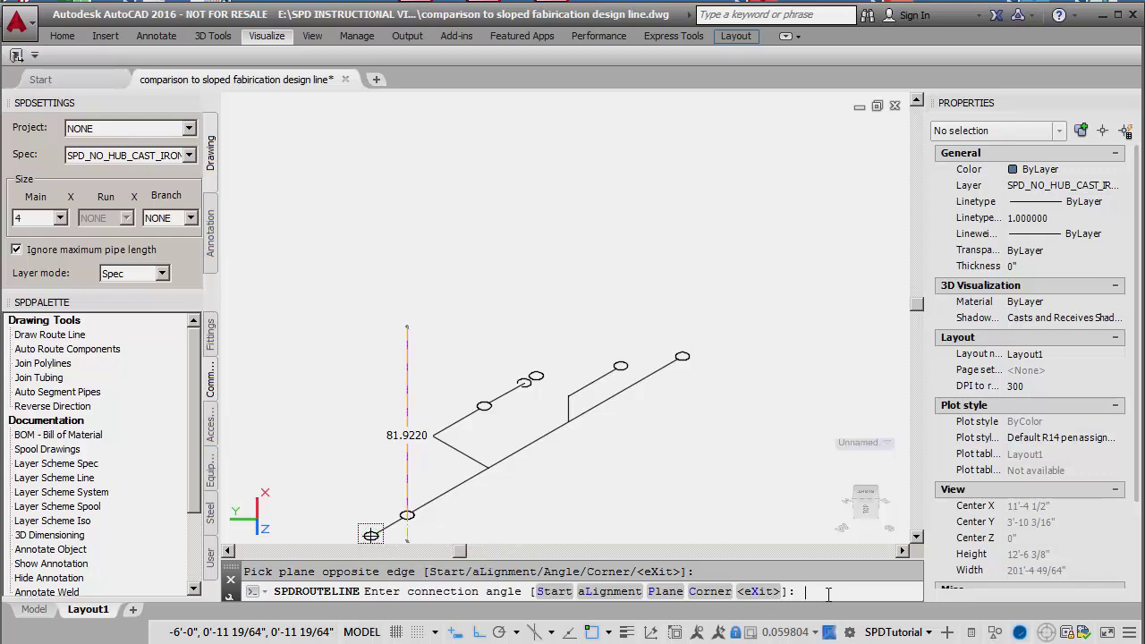
type("45")
key("Return")
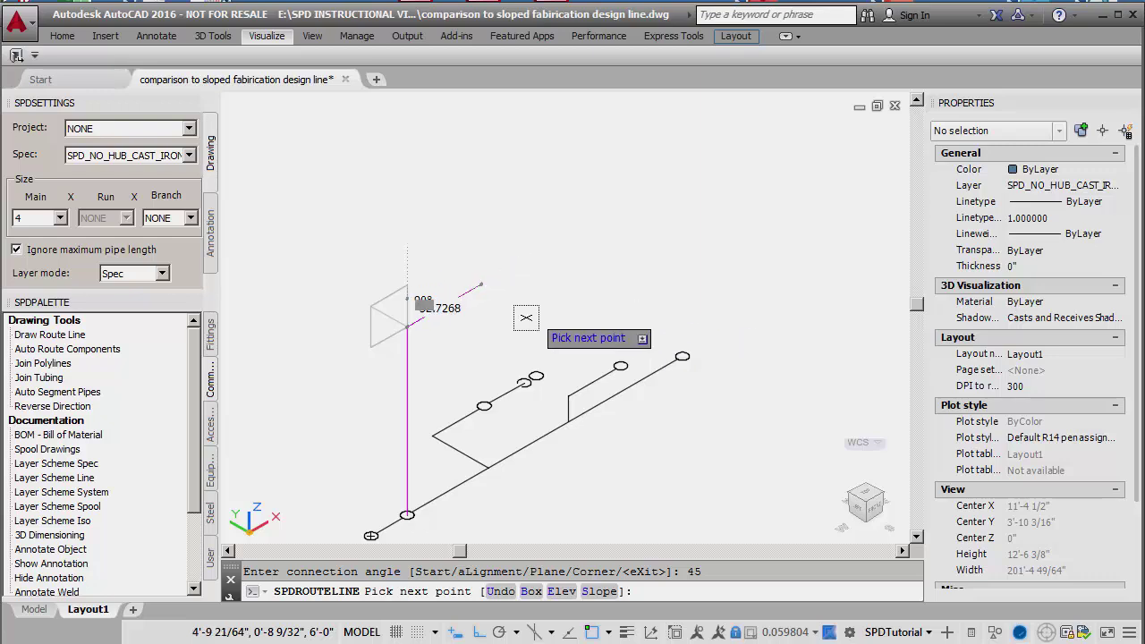
left_click(375, 310)
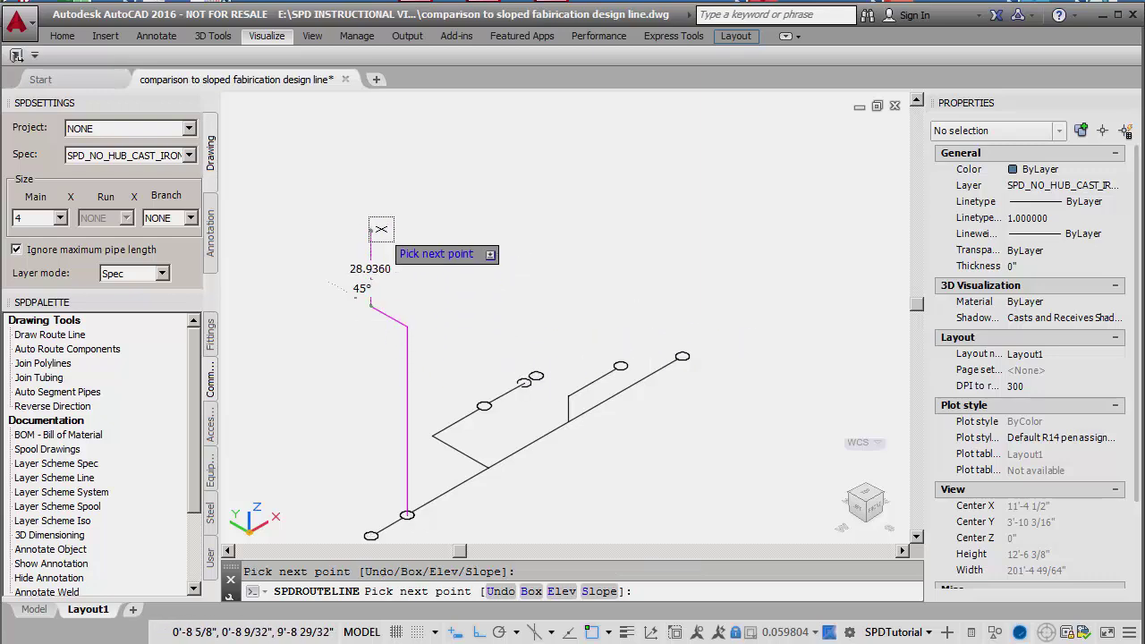
left_click(371, 152)
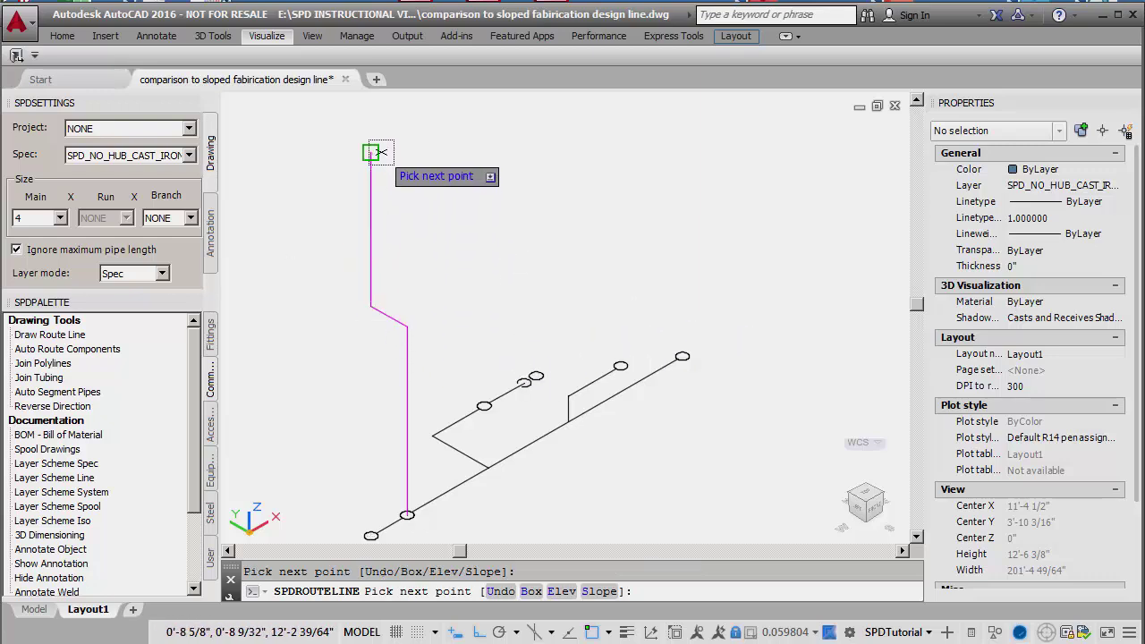
key("Return")
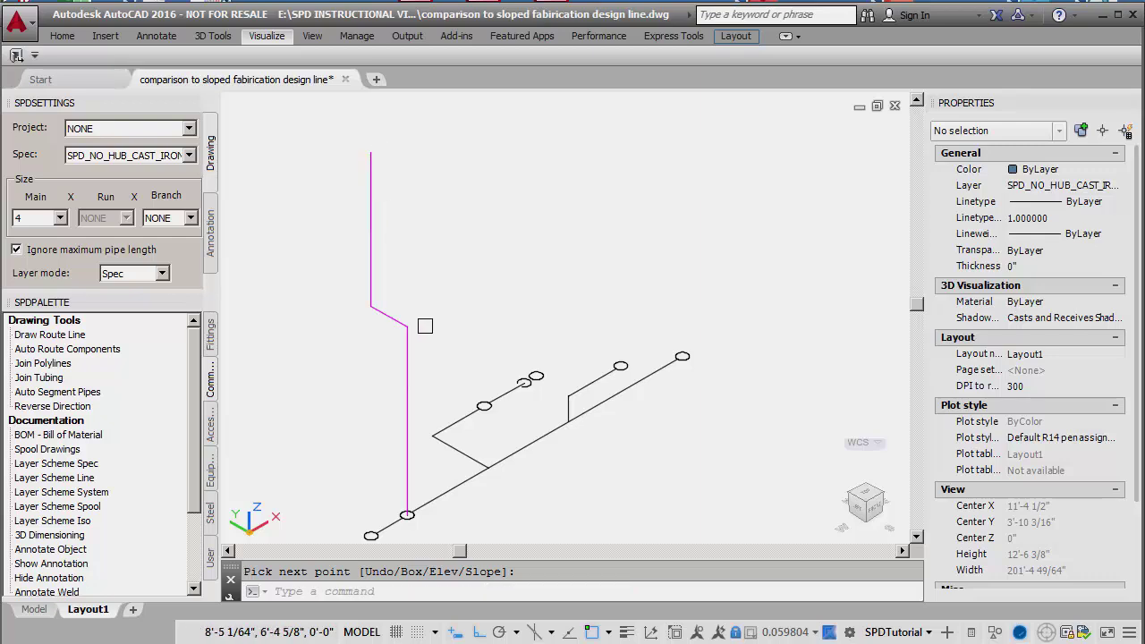
left_click(61, 337)
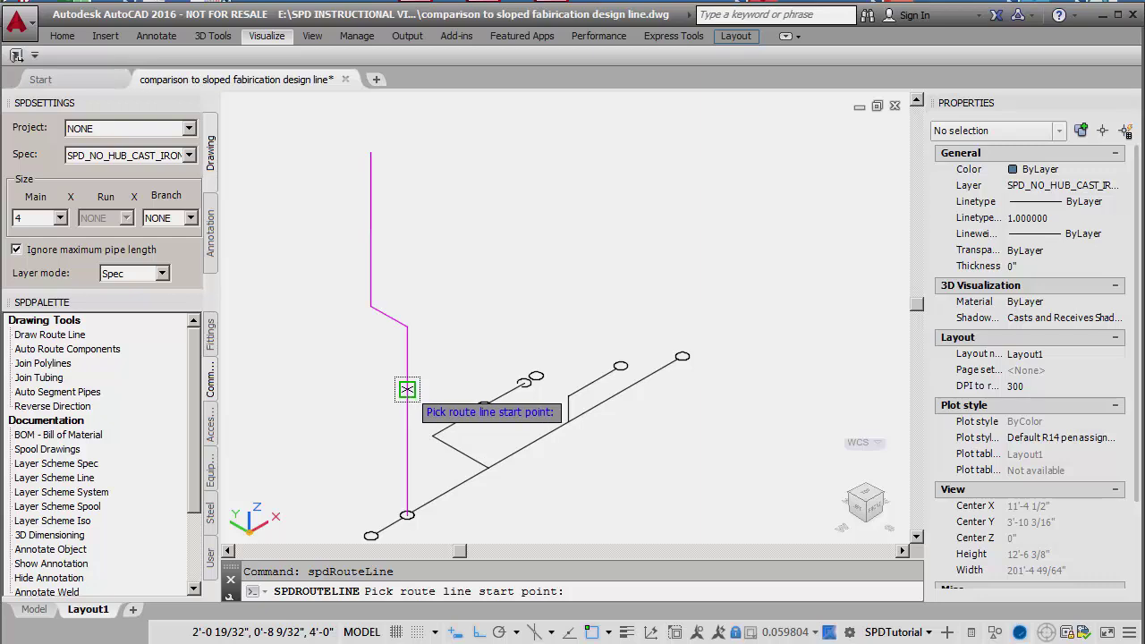
Step: Route a 4Rise sloped branch from the riser rightward above the pipe end, then vertically up to the top
left_click(407, 390)
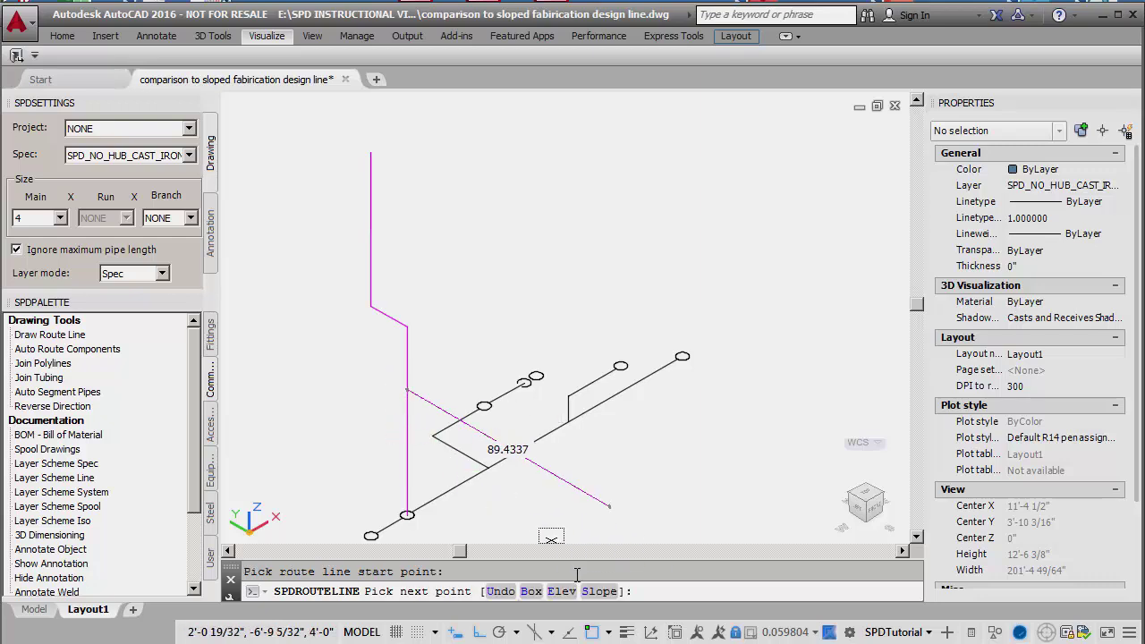
left_click(602, 592)
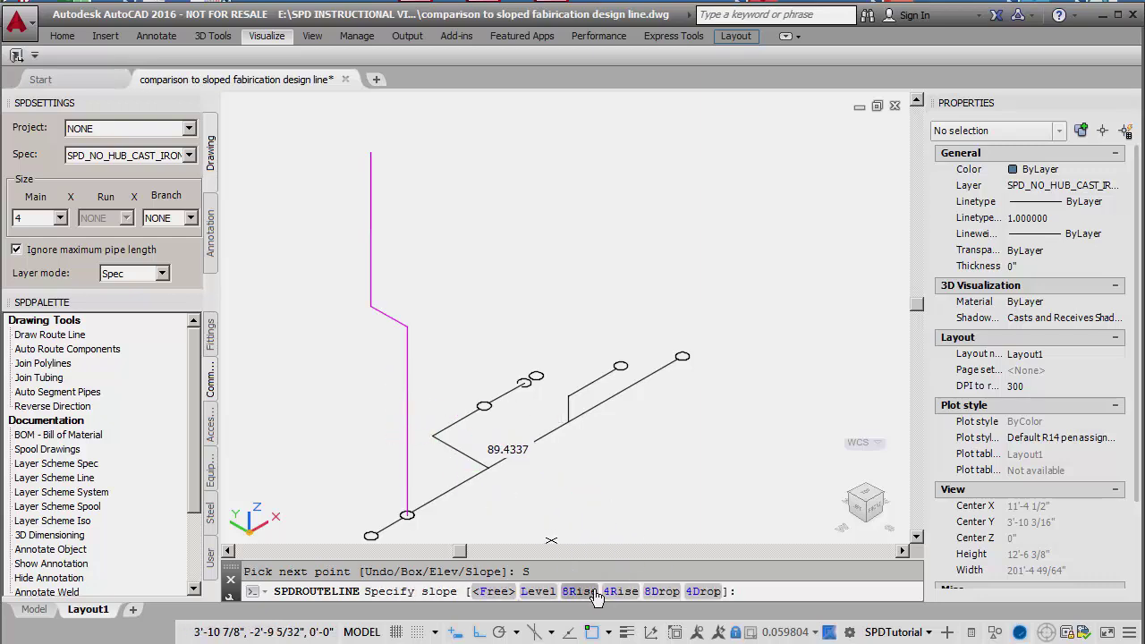
left_click(622, 593)
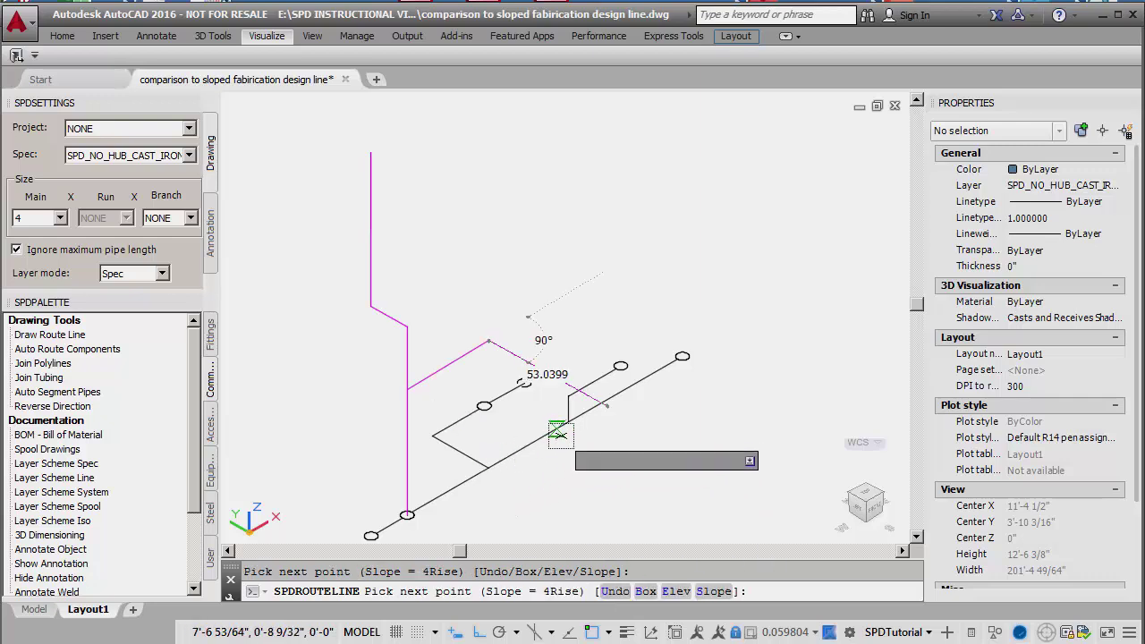
left_click(682, 357)
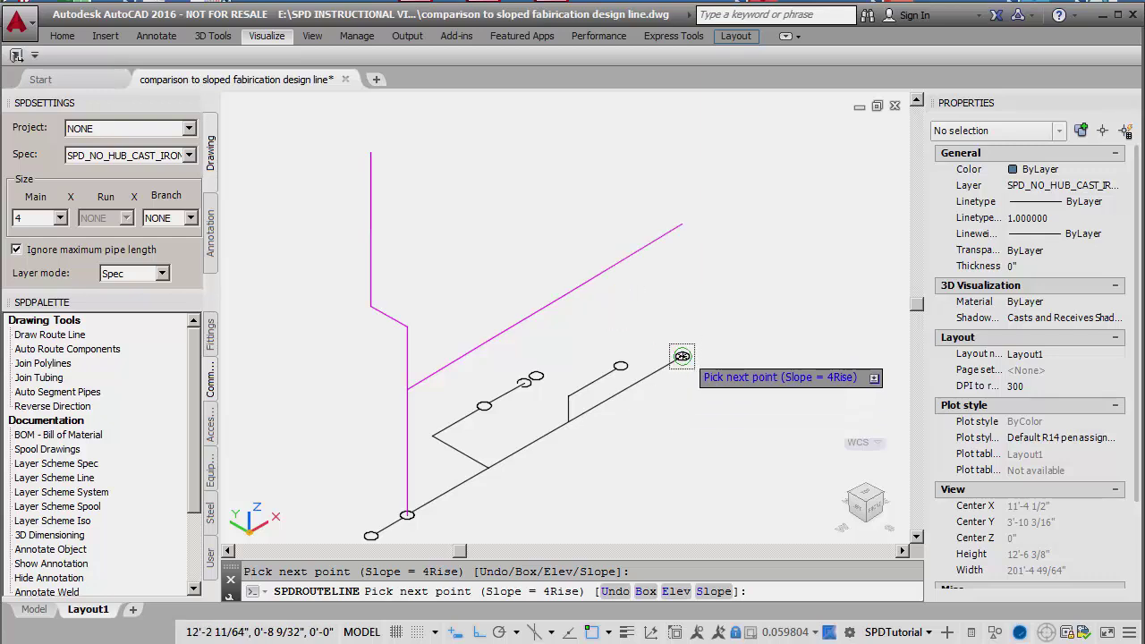
left_click(682, 162)
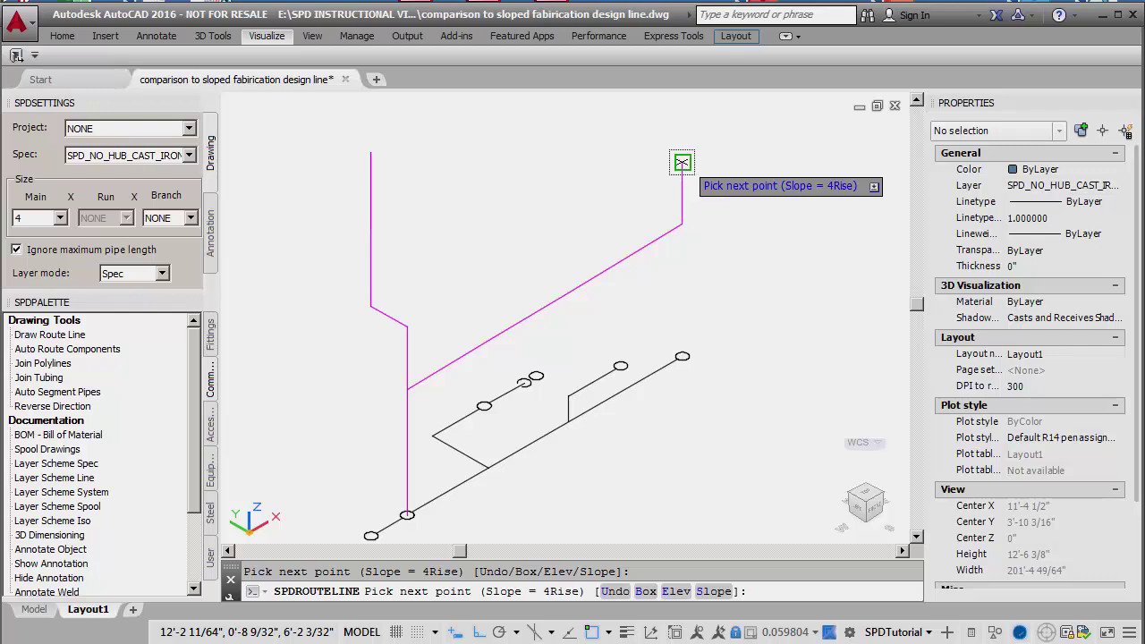
key("Return")
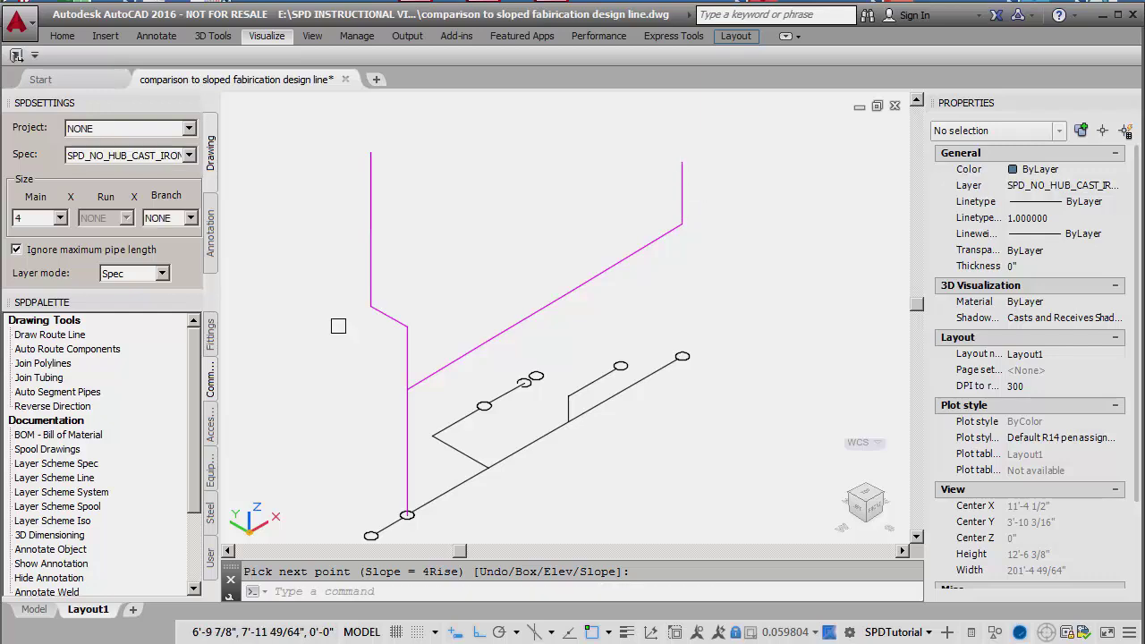
Step: Draw a route from the sloped magenta line toward the left branch end and up to a riser top
left_click(54, 337)
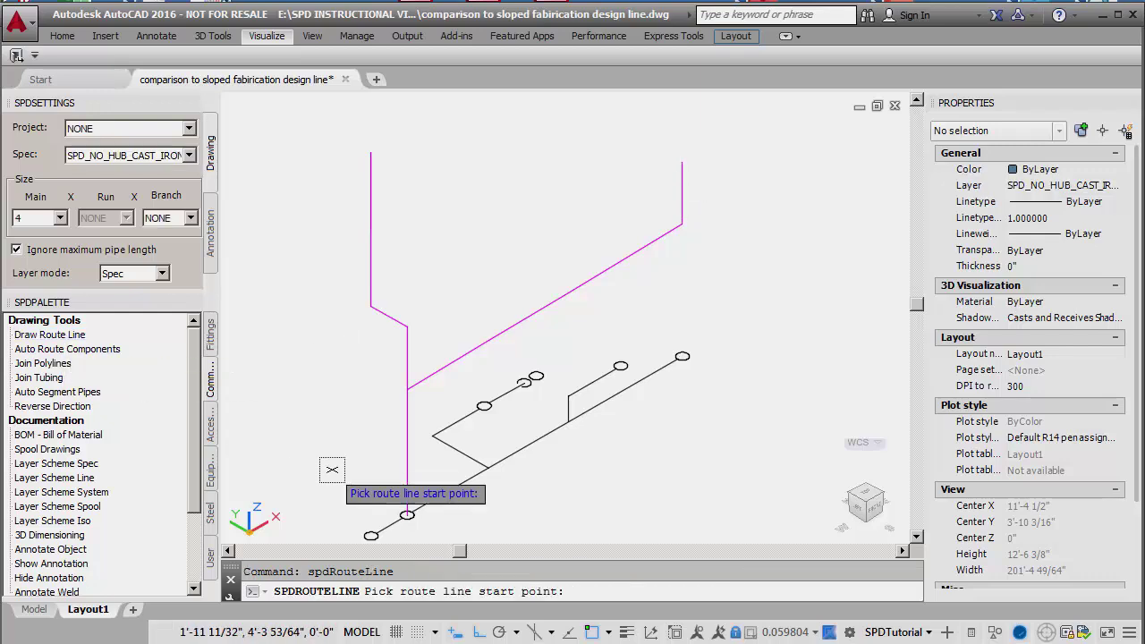
left_click(489, 339)
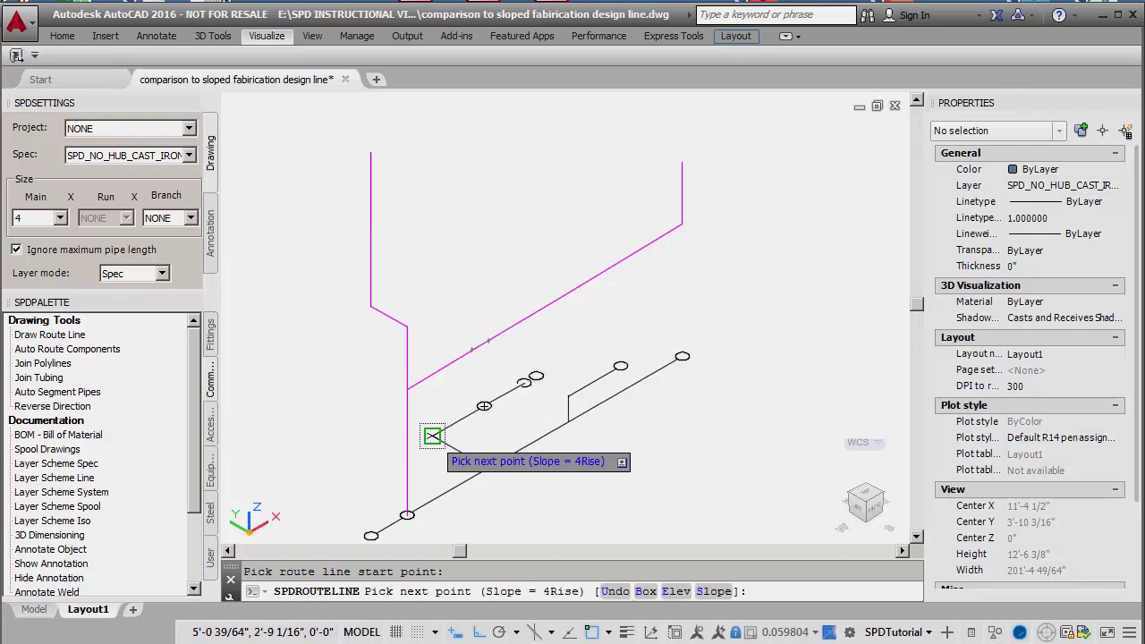
left_click(432, 436)
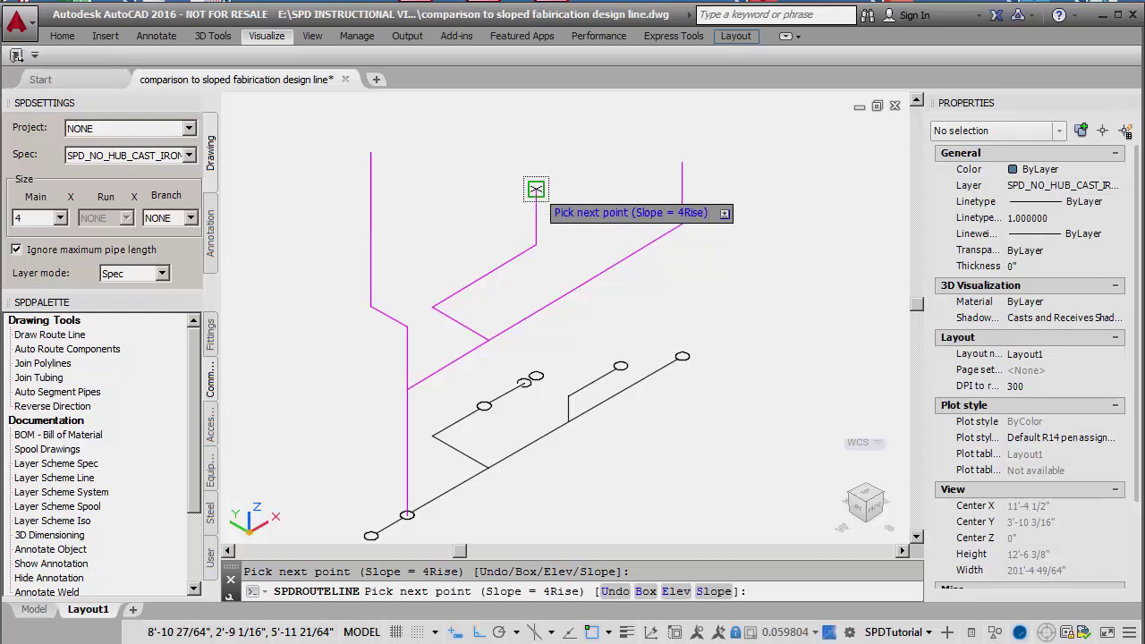
left_click(536, 189)
key("Return")
key("Return")
Step: Draw a route from the sloped pipe to the upper pipe circle, then vertically to the top
left_click(568, 292)
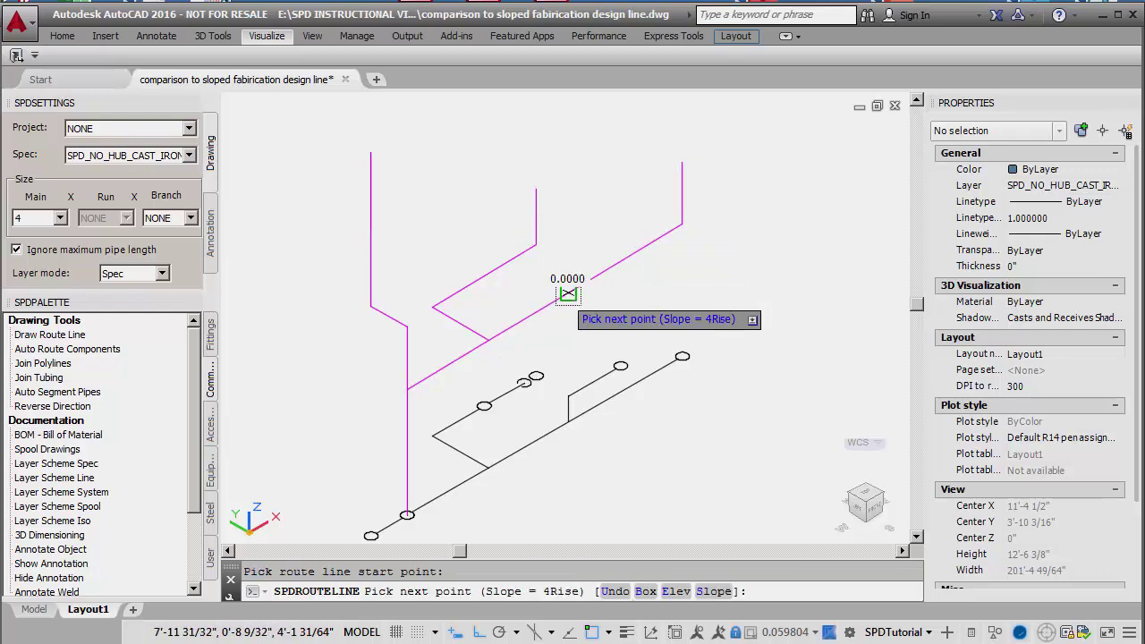
left_click(570, 395)
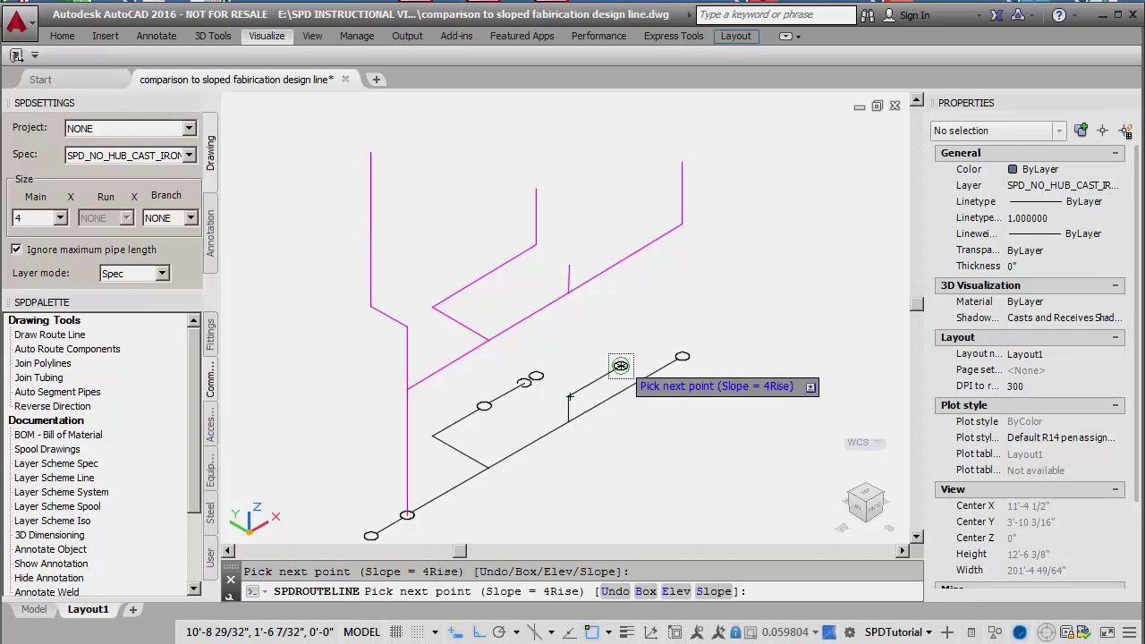
left_click(620, 366)
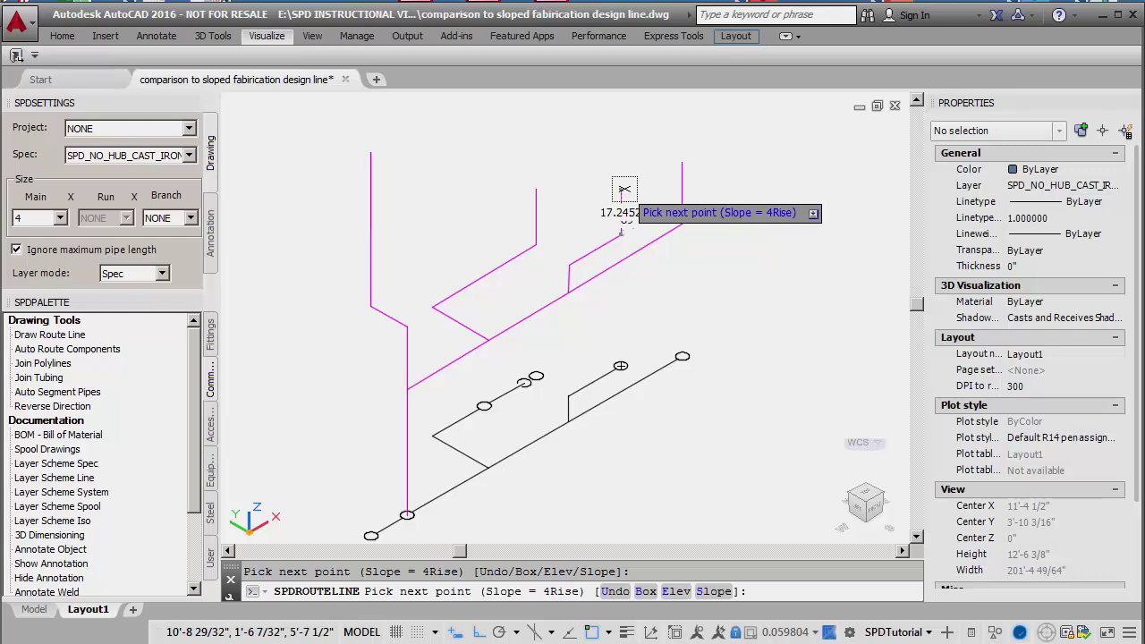
left_click(621, 188)
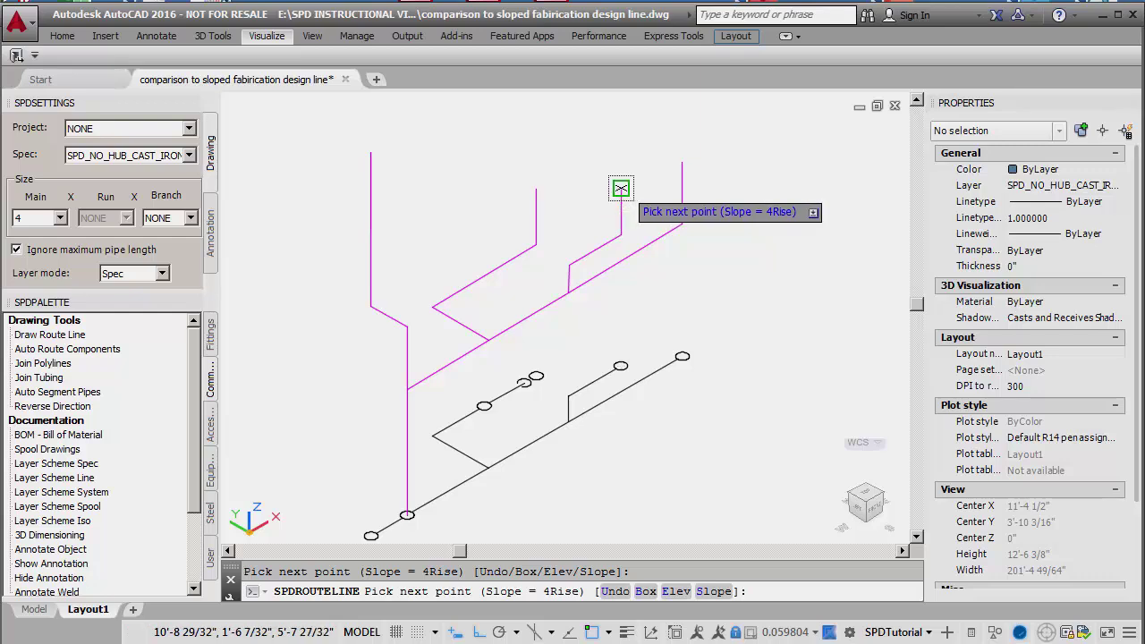
key("Return")
key("Return")
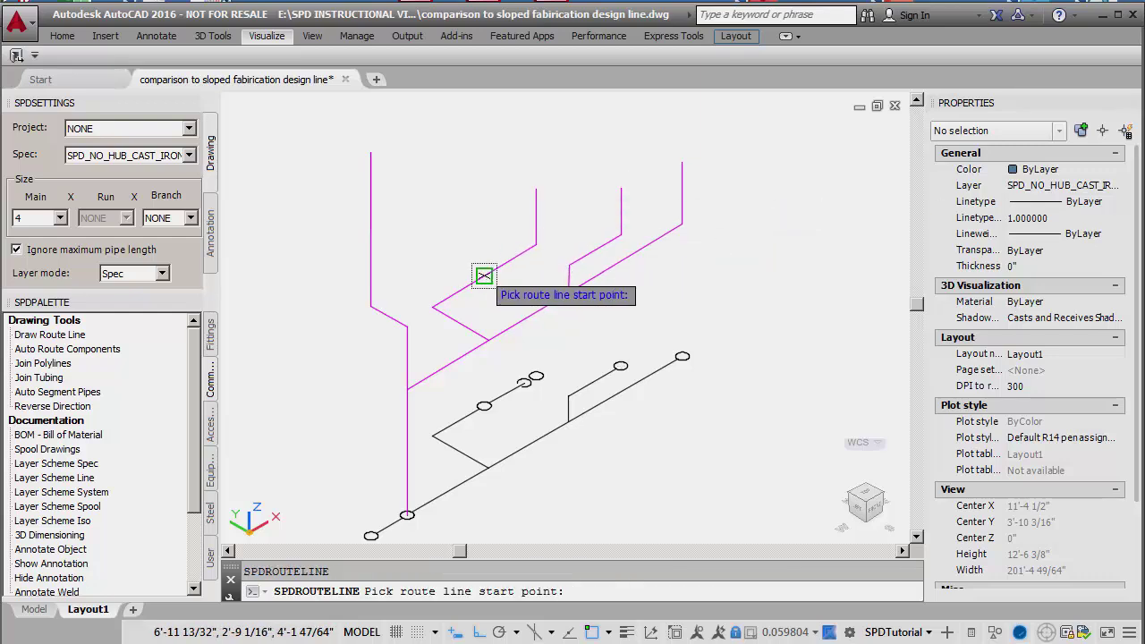
Step: Draw a short vertical riser route line rising from the upper branch
left_click(484, 275)
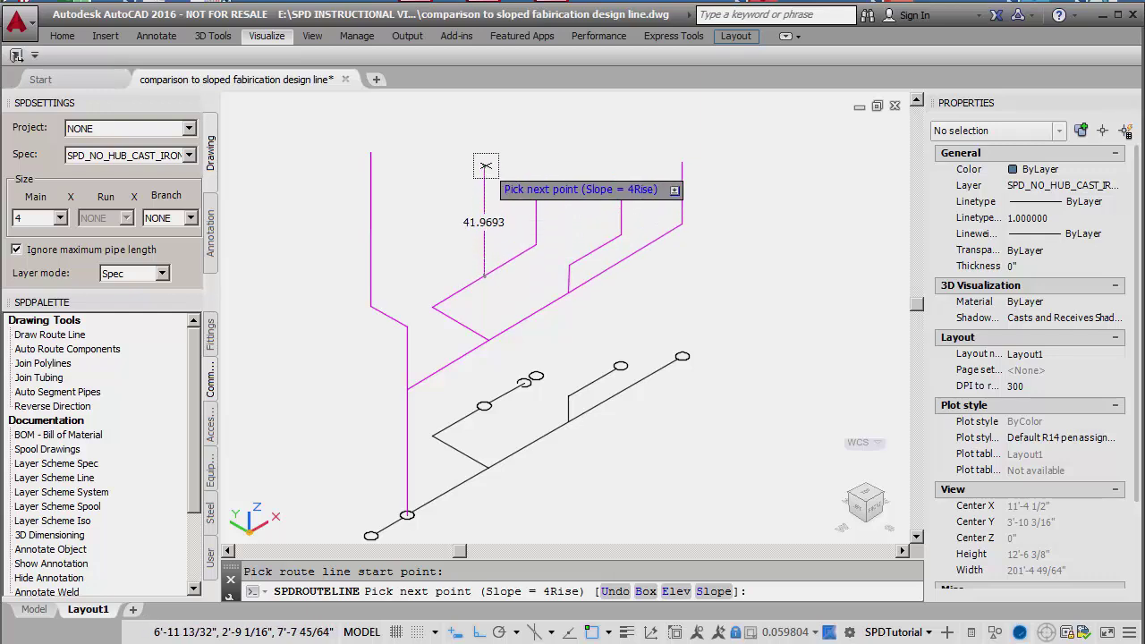
left_click(484, 114)
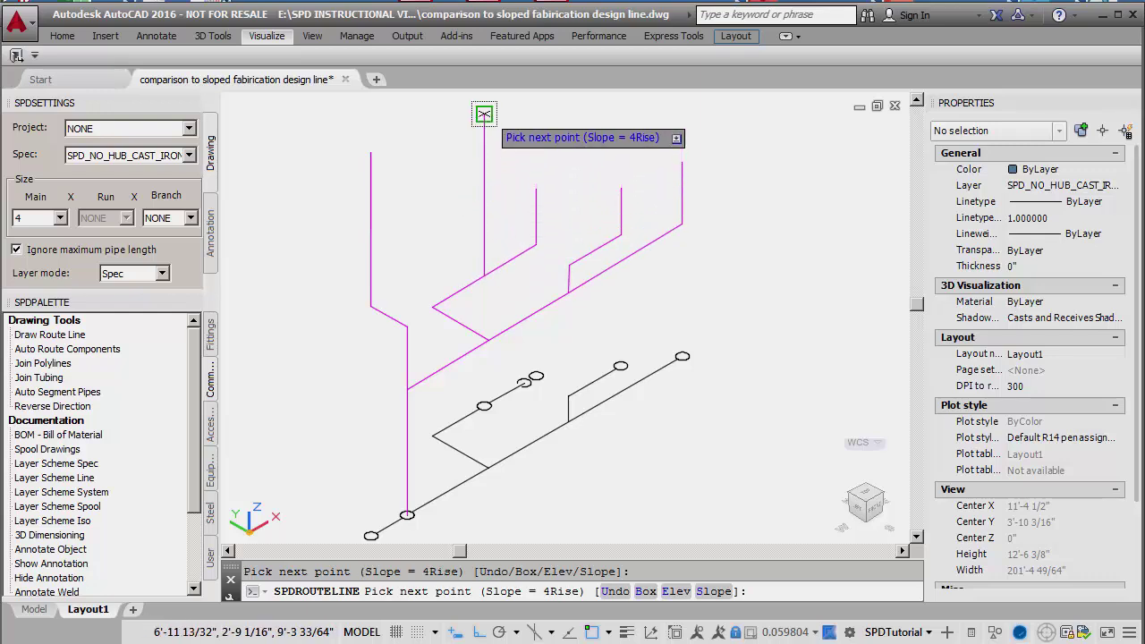
key("Return")
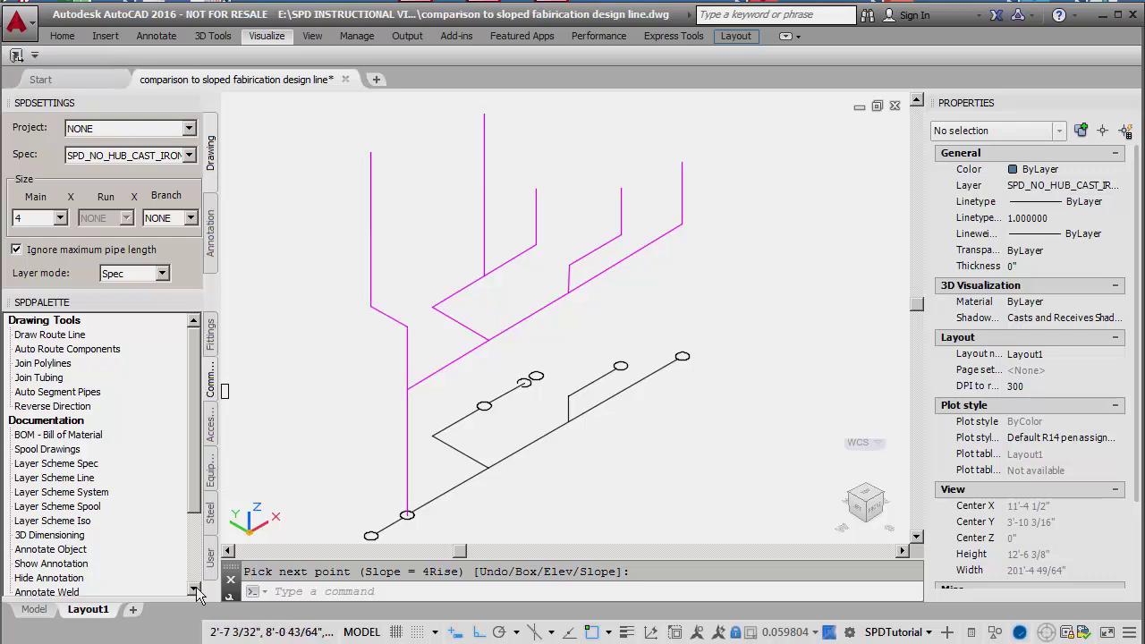
left_click(52, 351)
Step: Choose 4" no-hub cast iron pipe and select all five magenta route lines
left_click(794, 402)
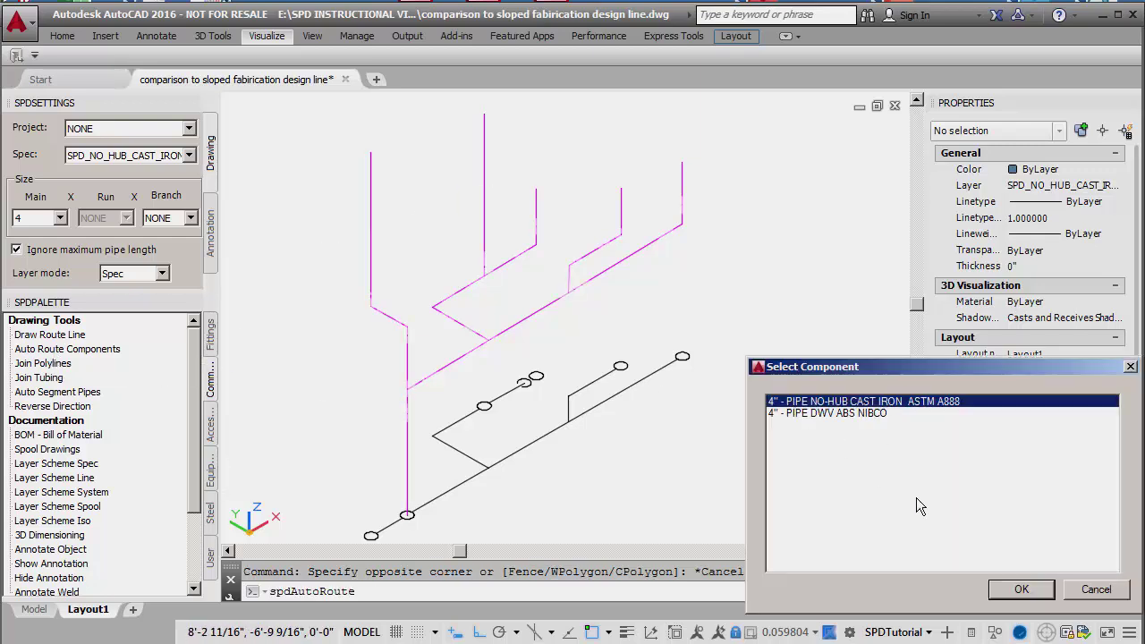
left_click(1020, 590)
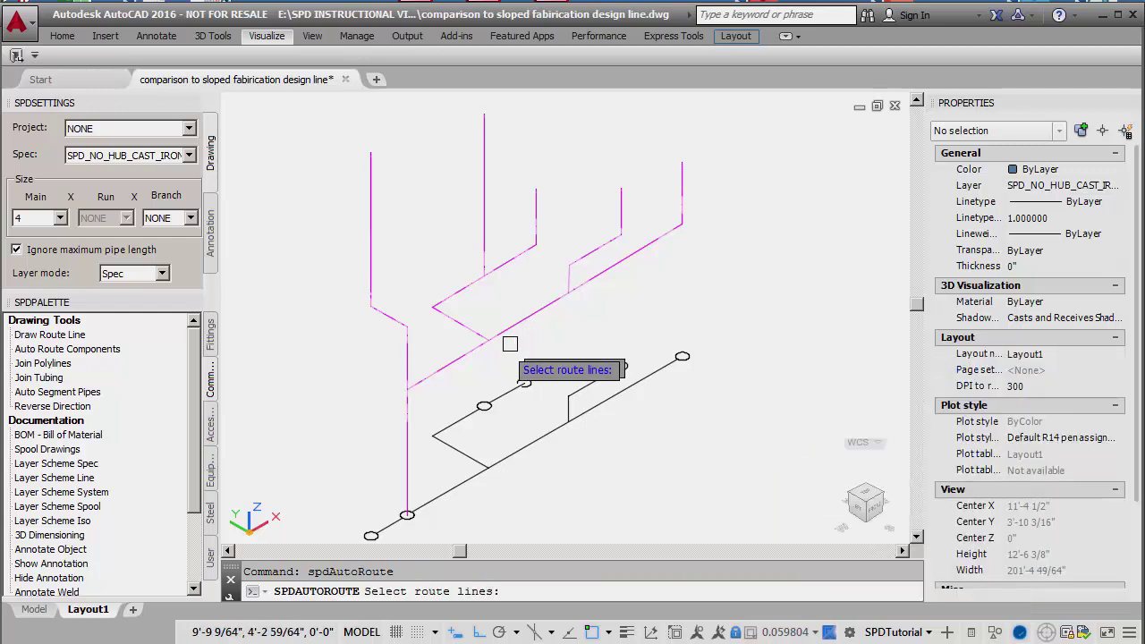
left_click(409, 418)
left_click(428, 376)
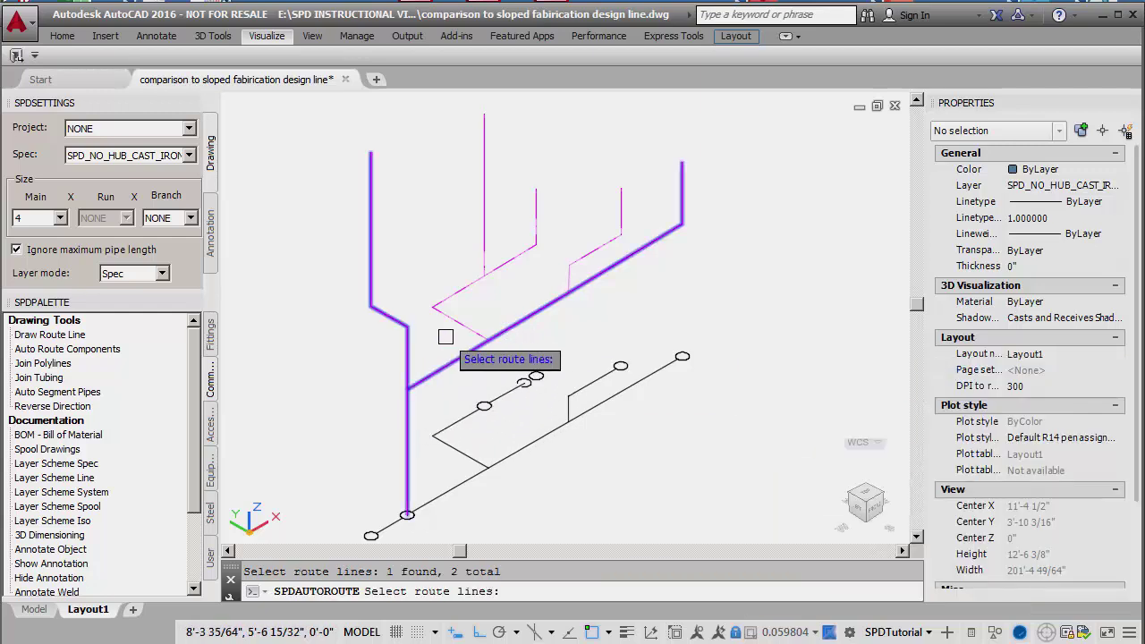
left_click(451, 320)
left_click(484, 252)
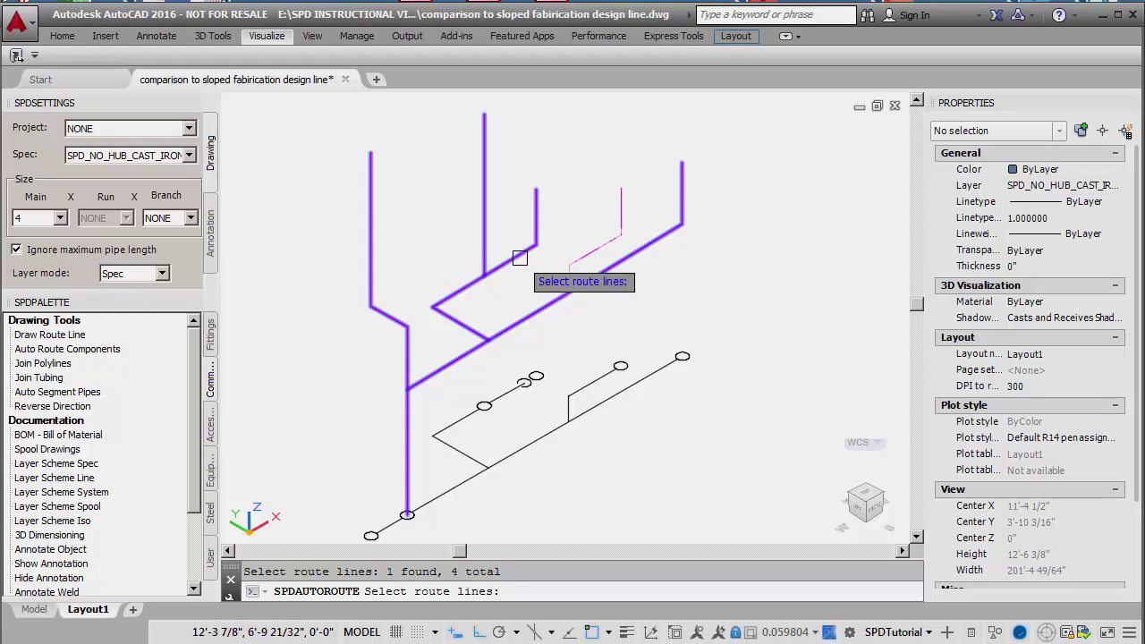
left_click(567, 272)
key("Return")
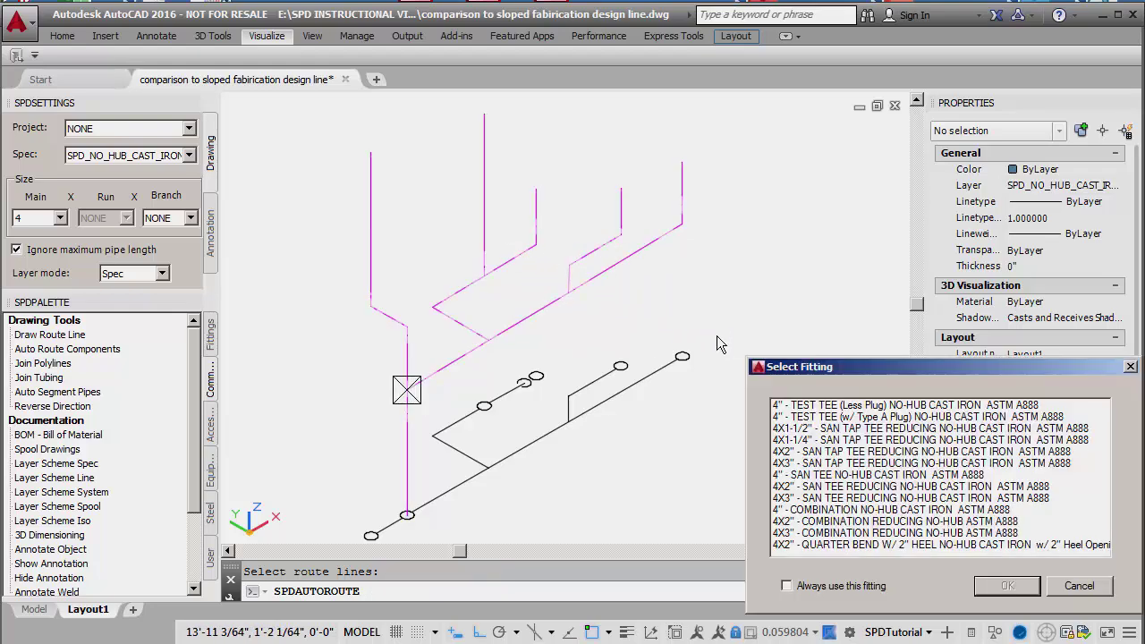
Step: Apply a 4" combination, reused automatically, and a standard 4" eighth bend
left_click(807, 510)
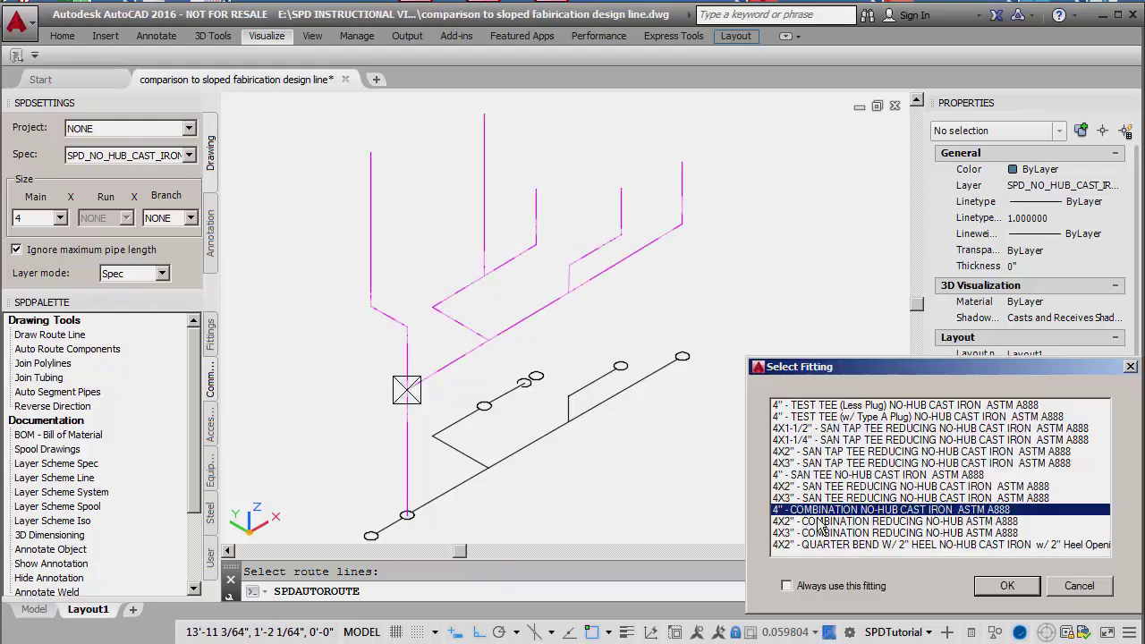
left_click(1003, 591)
left_click(787, 587)
left_click(834, 413)
left_click(850, 418)
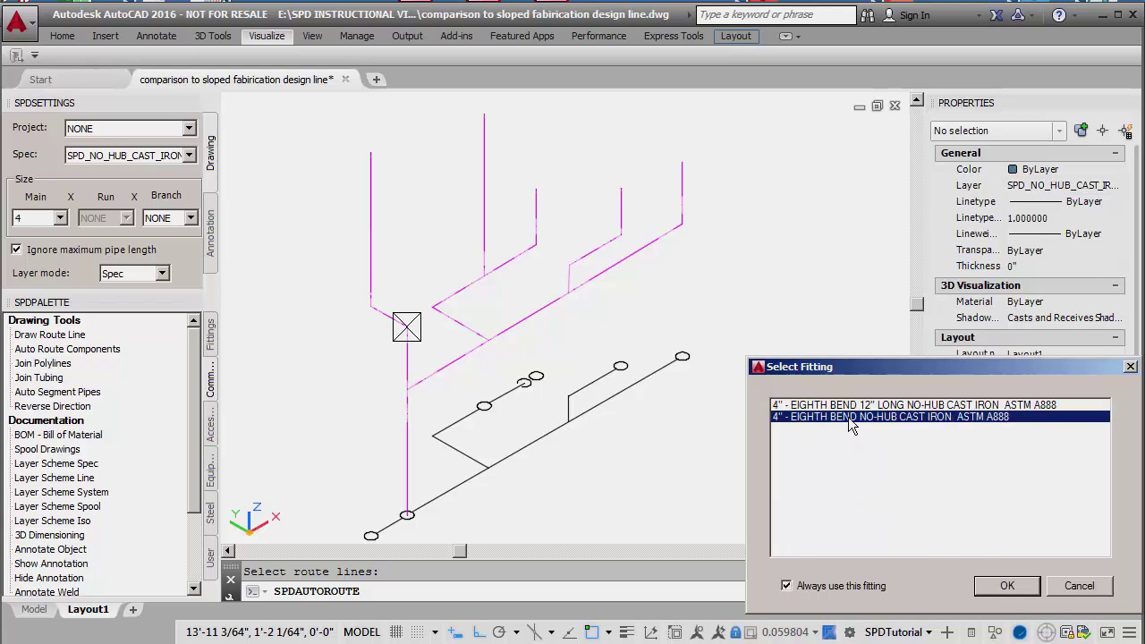
left_click(988, 586)
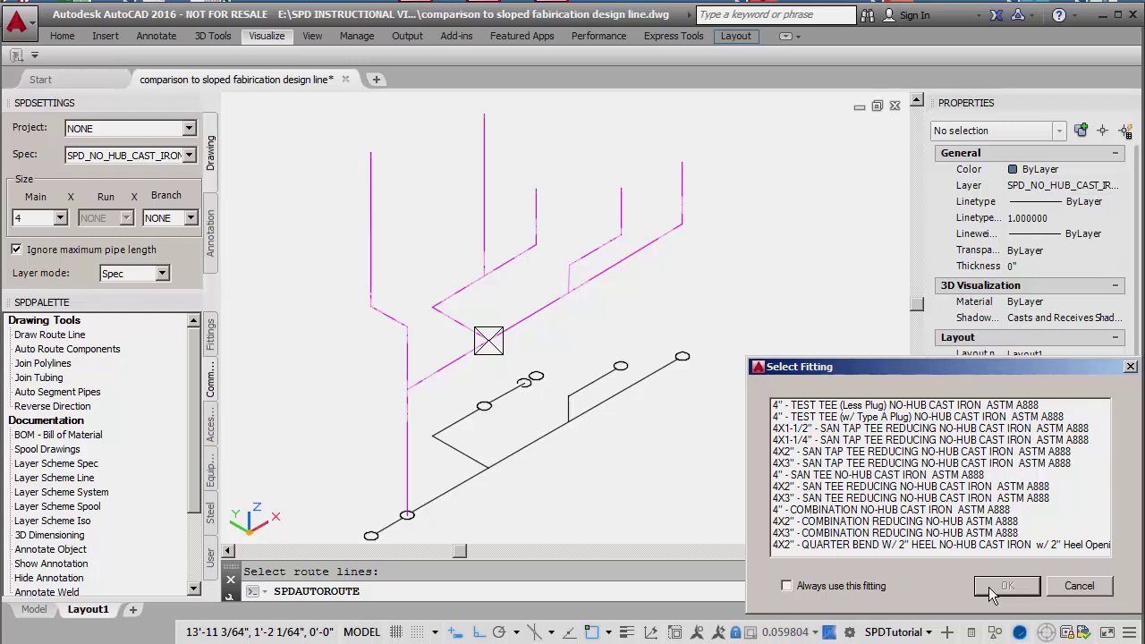
Step: Place a 4X3 reducing combination, a 4X2 reducing wye, and a short-sweep quarter bend
left_click(812, 533)
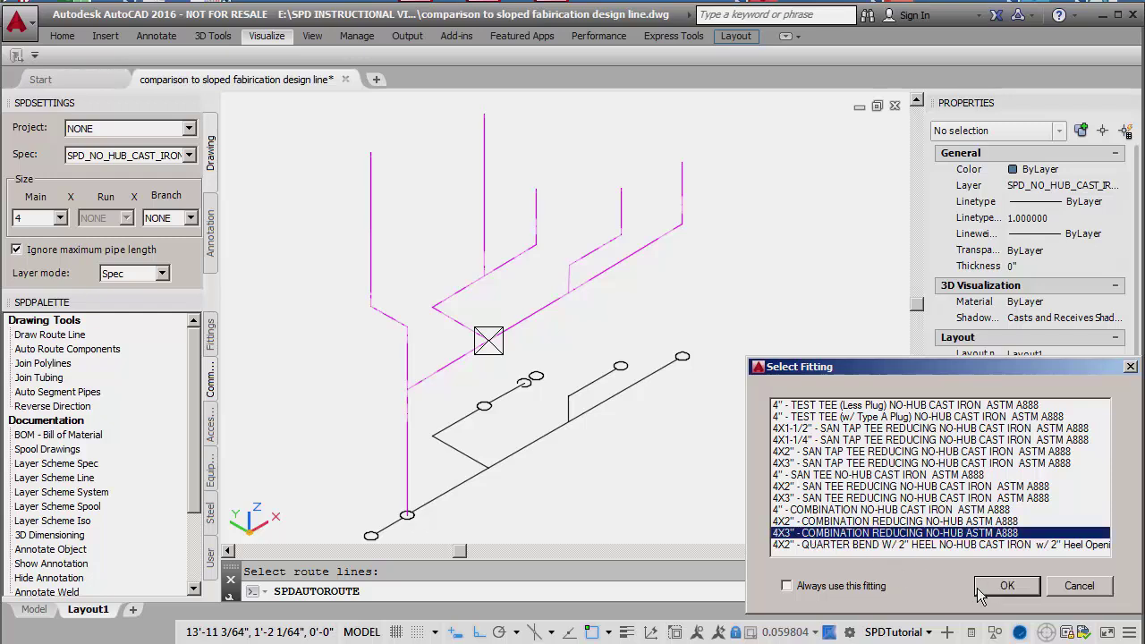
left_click(1006, 588)
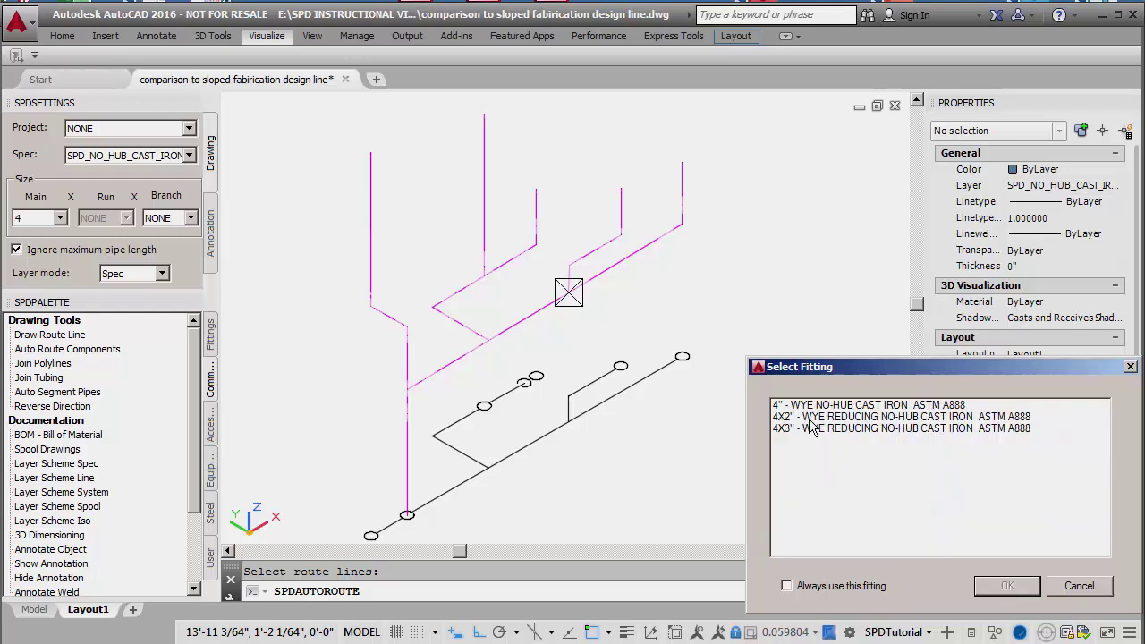
left_click(813, 417)
left_click(1004, 594)
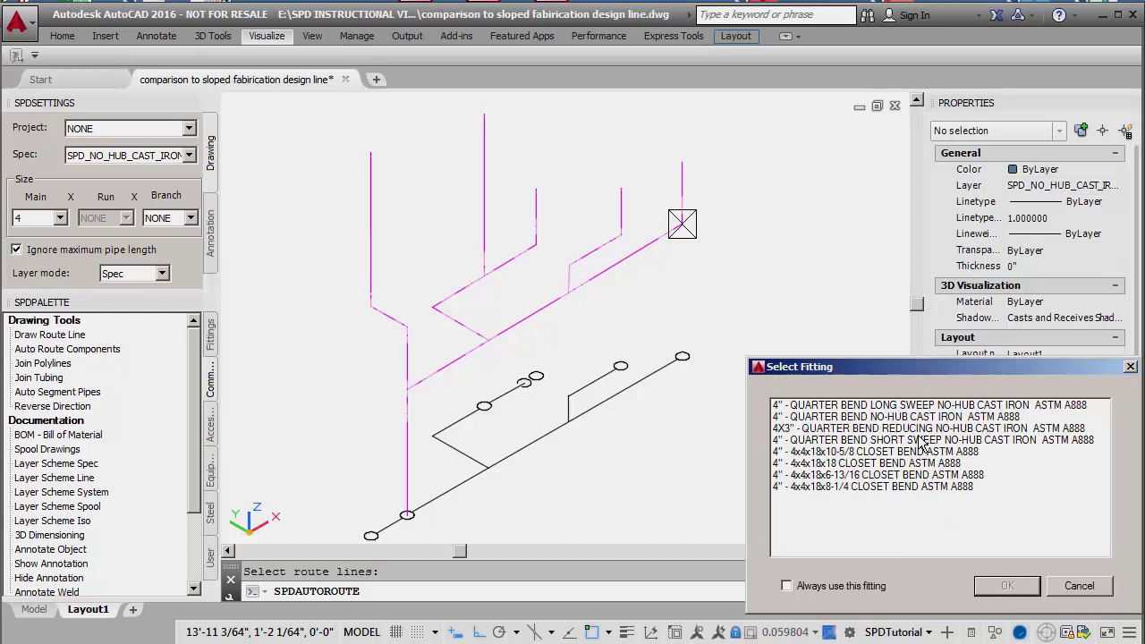
left_click(921, 443)
left_click(1007, 593)
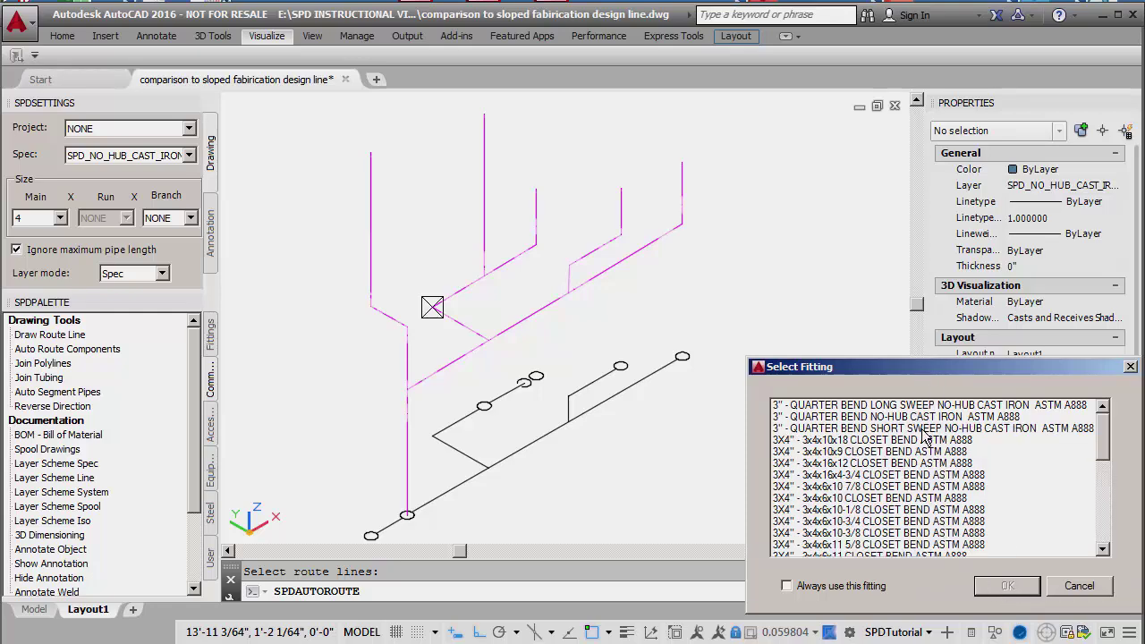
Step: Place a 3" short-sweep quarter bend, a 3X2 reducing combination, and a 3" p-trap
left_click(926, 430)
left_click(1007, 587)
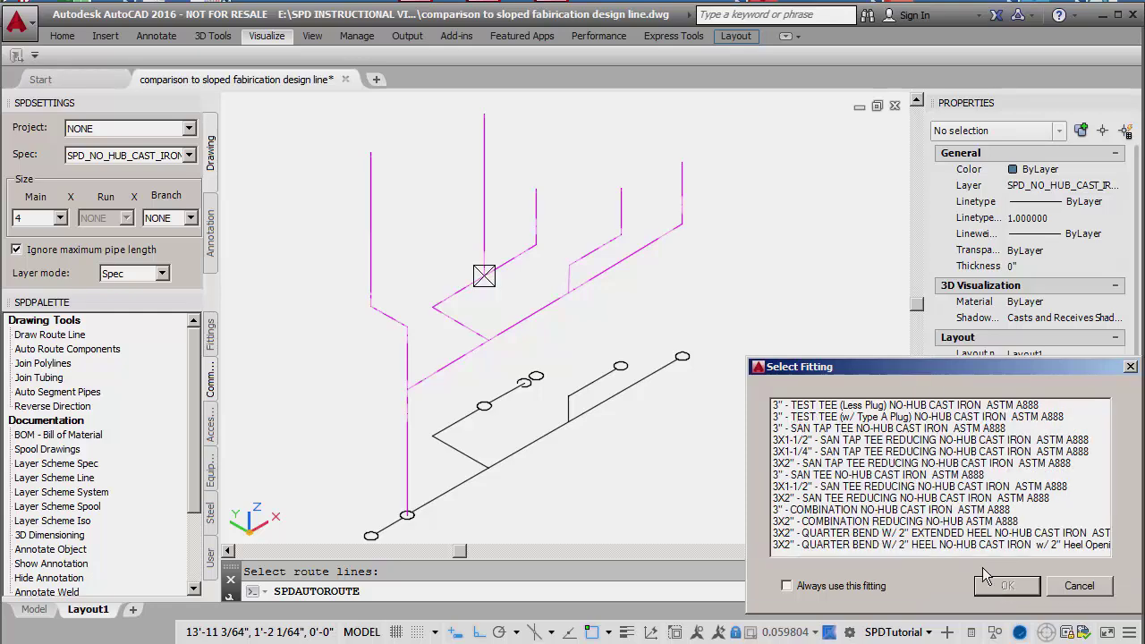
left_click(850, 526)
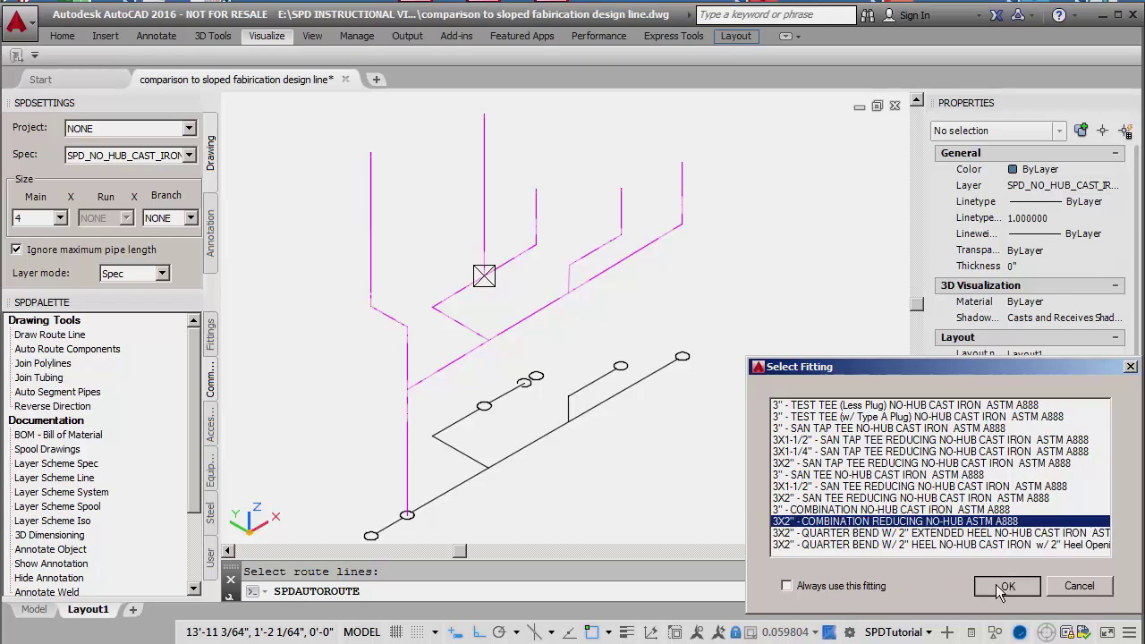
left_click(1002, 587)
left_click_drag(1103, 438, 1109, 548)
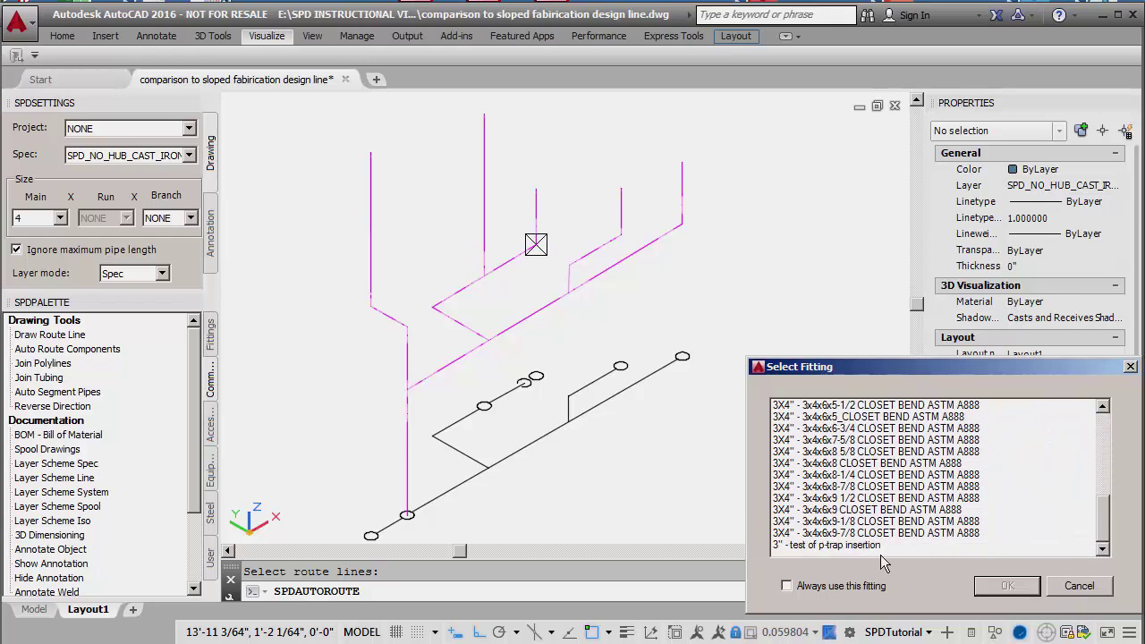
left_click(820, 546)
left_click(1007, 587)
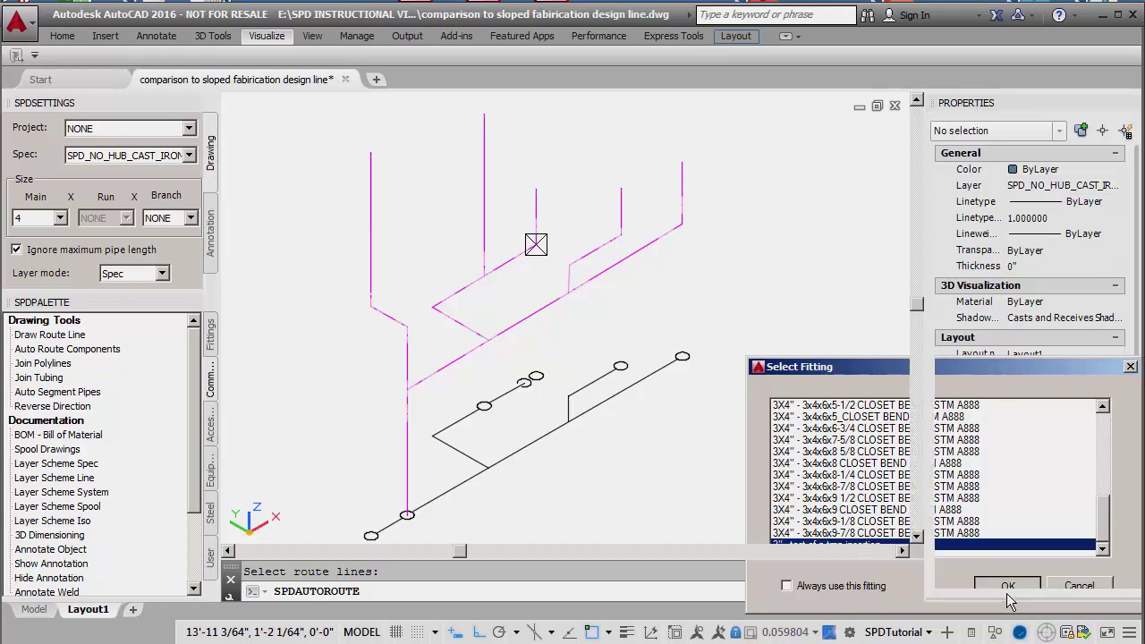
Step: Finish with a 2" eighth bend and a 2" short-sweep quarter bend to generate the piping
left_click(839, 454)
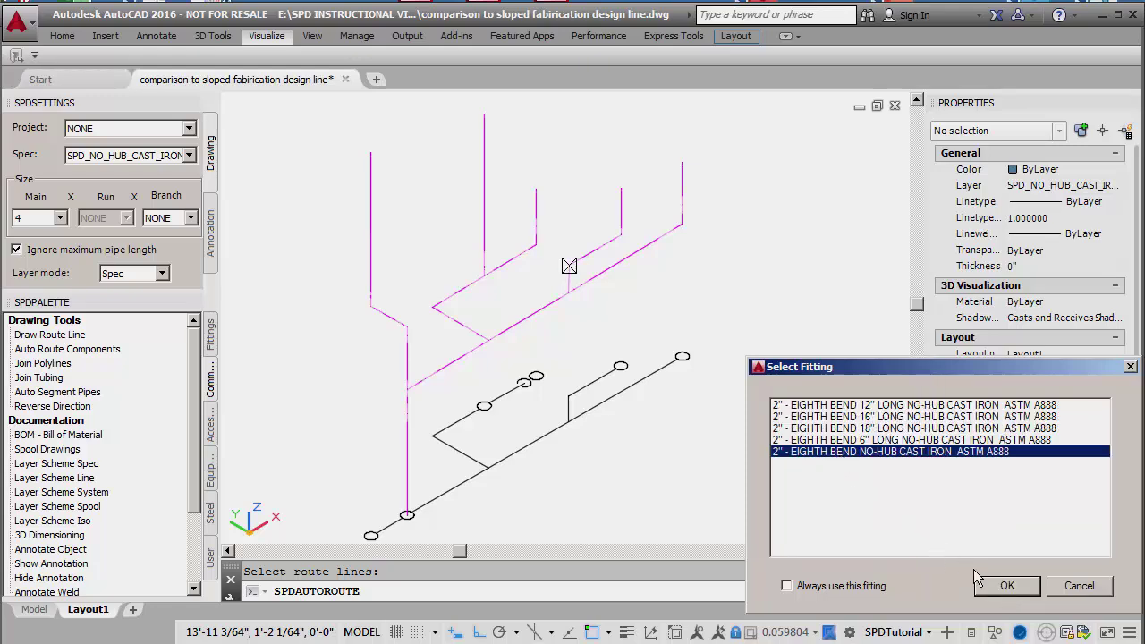
left_click(1004, 589)
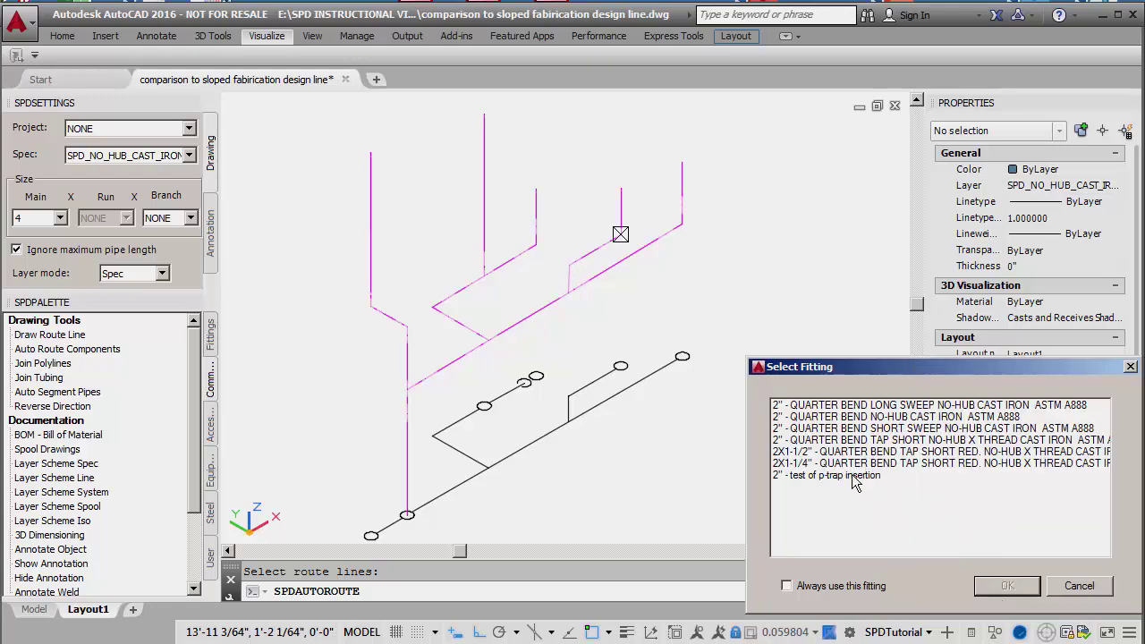
left_click(866, 430)
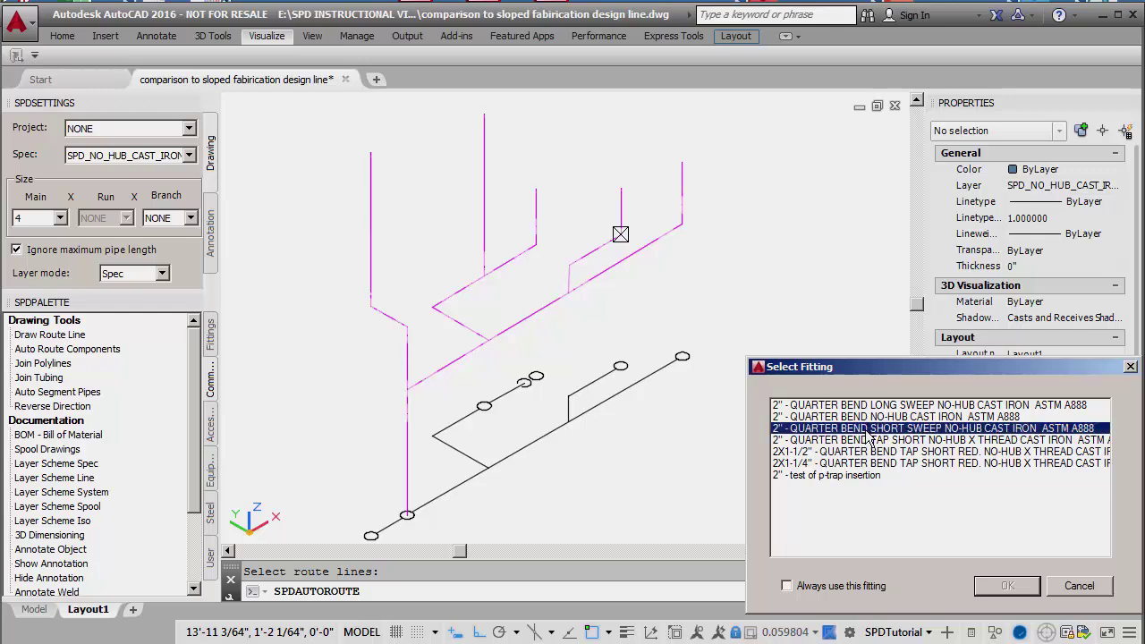
left_click(1007, 587)
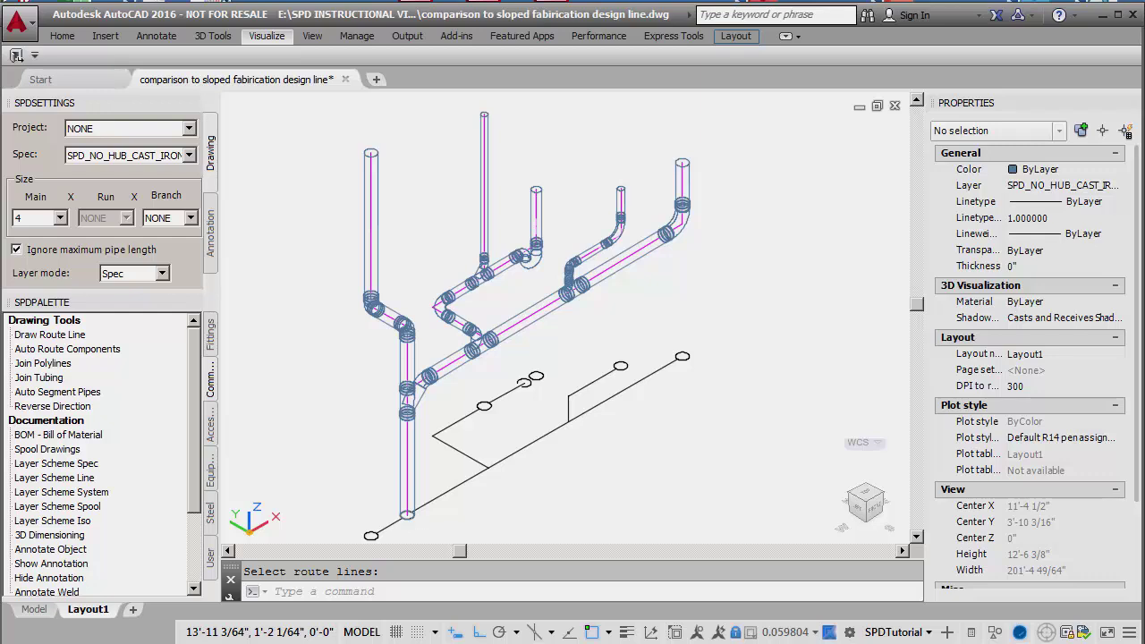
Step: Draw a vertical route line from the lower route up to a high end point
key("Return")
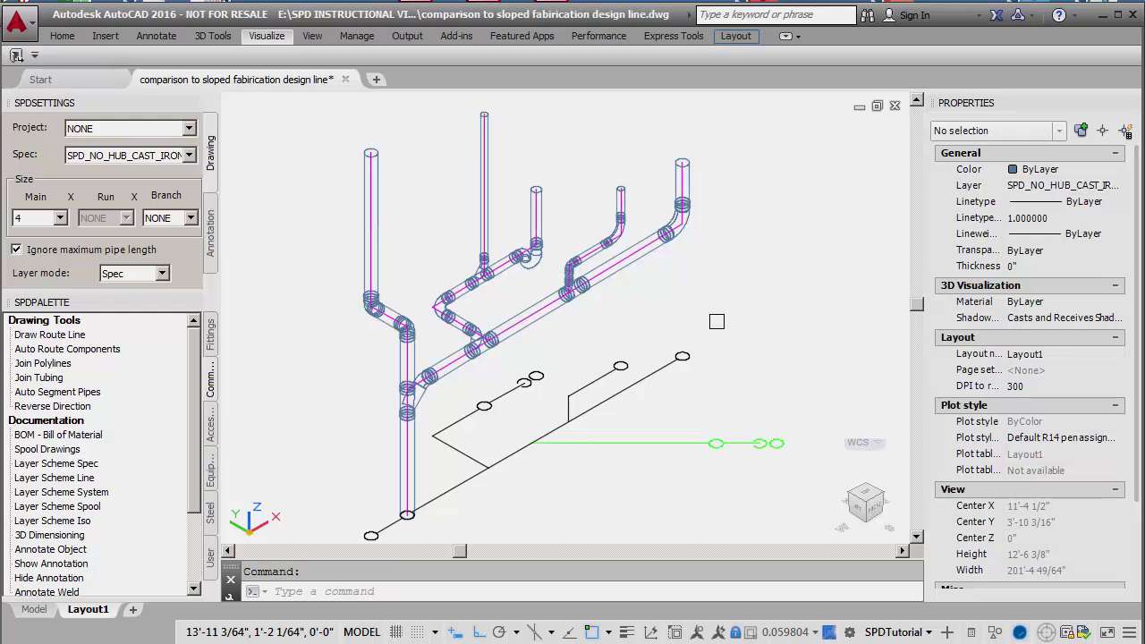
key("Escape")
left_click(61, 336)
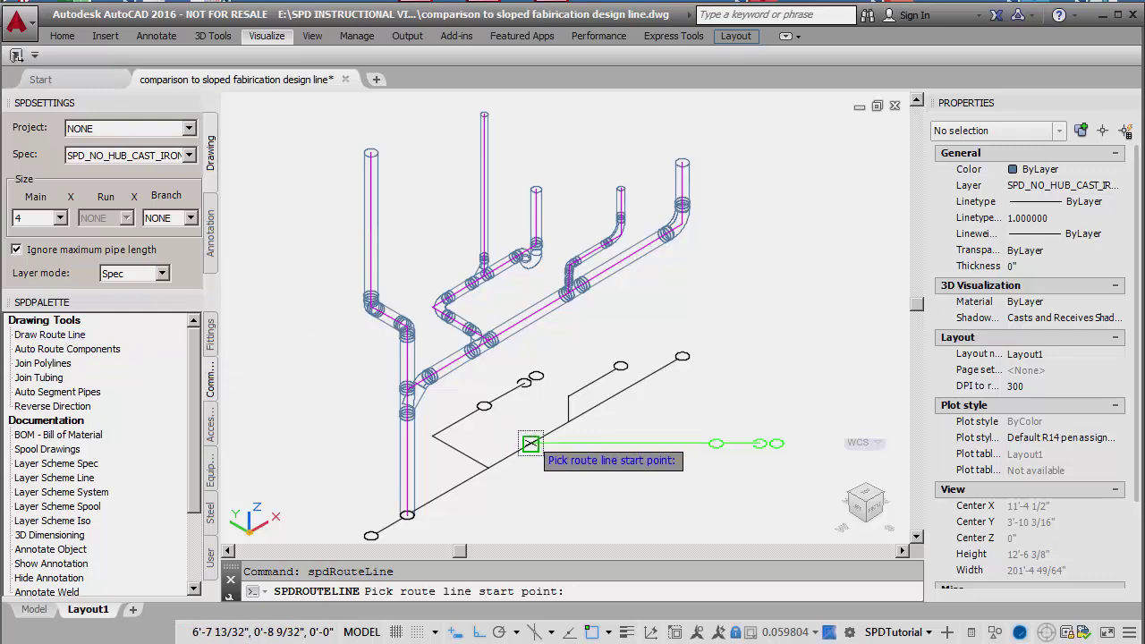
left_click(531, 444)
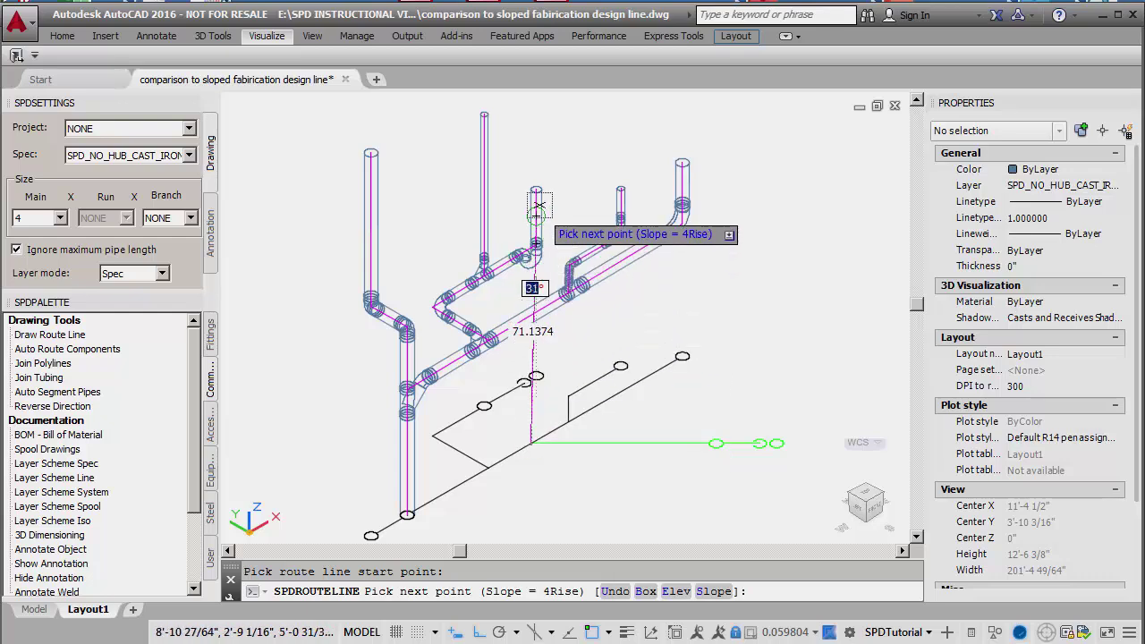
left_click(530, 131)
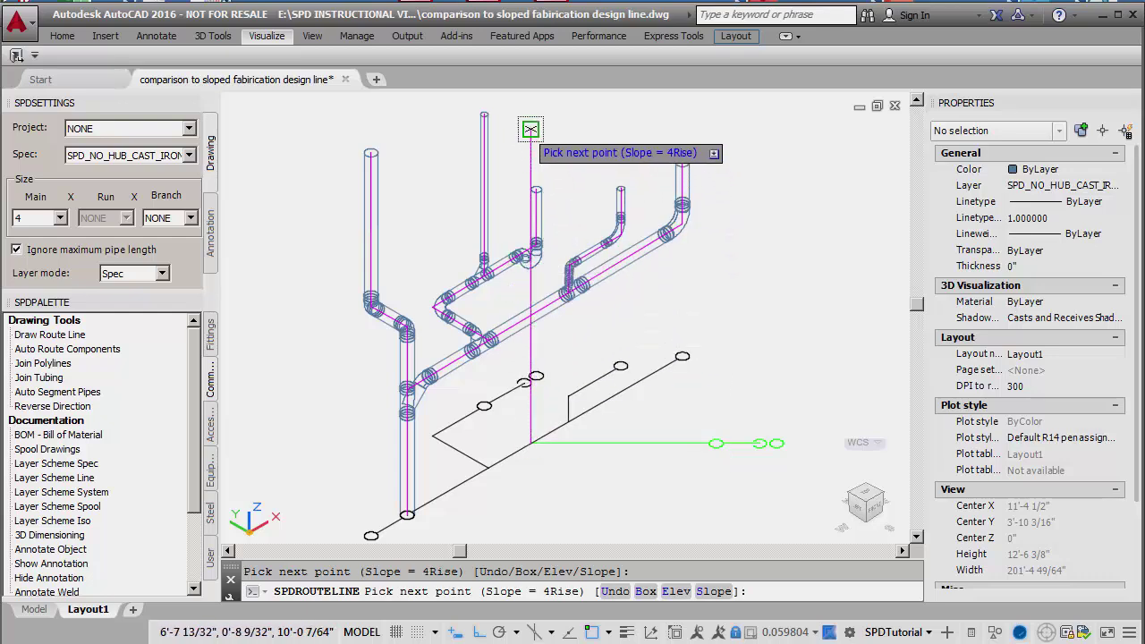
key("Return")
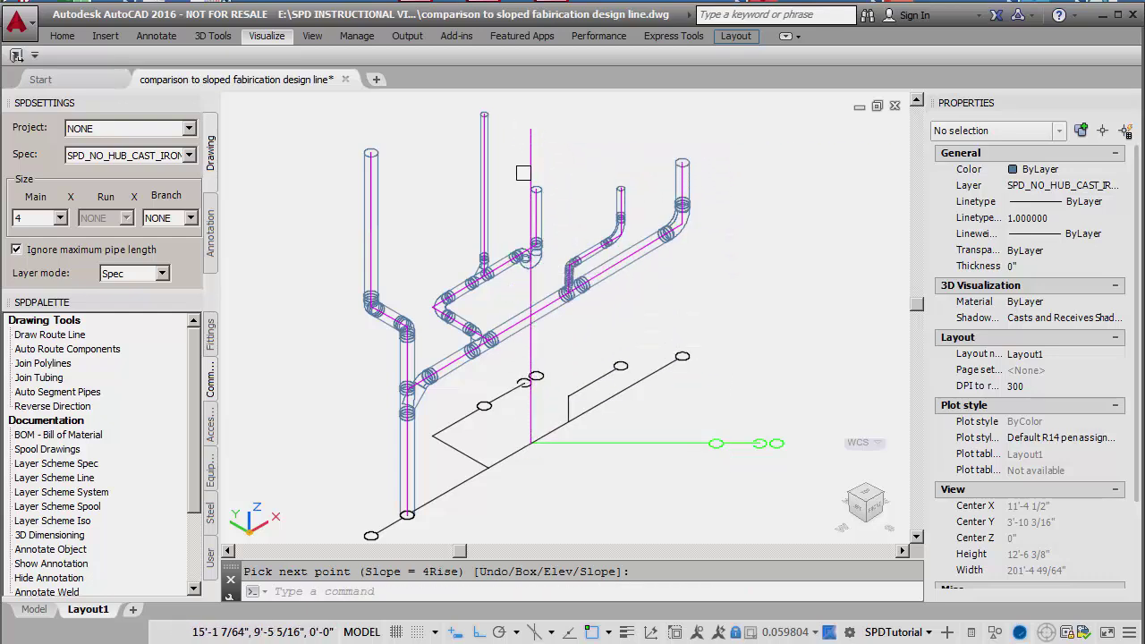
Step: Draw a route from the sloped main running right and then up to the branch end
left_click(52, 336)
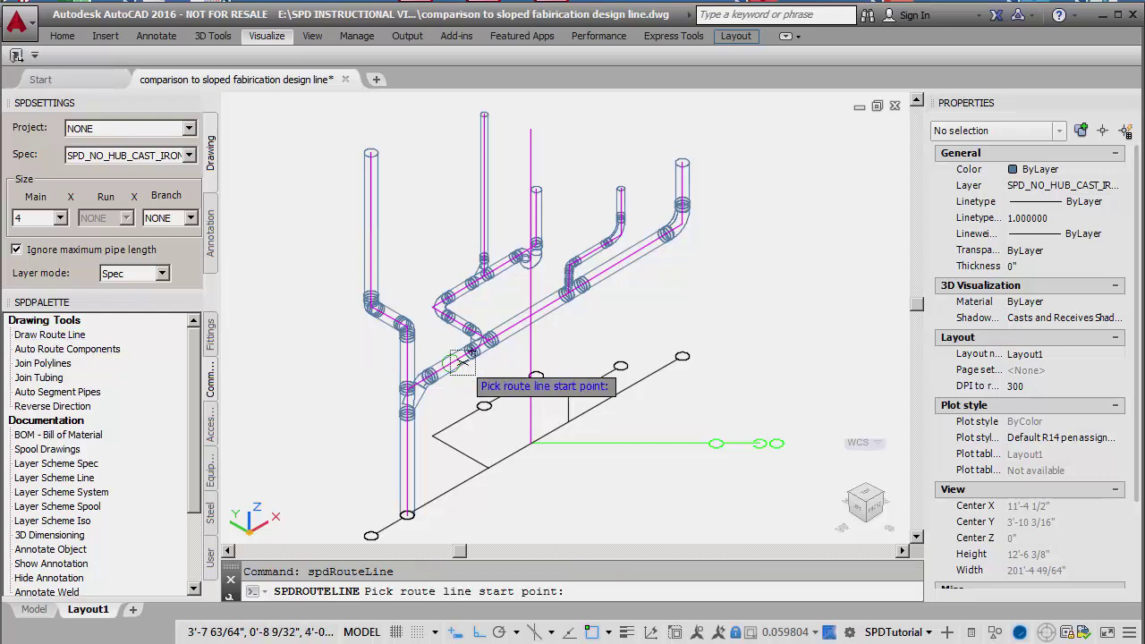
left_click(530, 316)
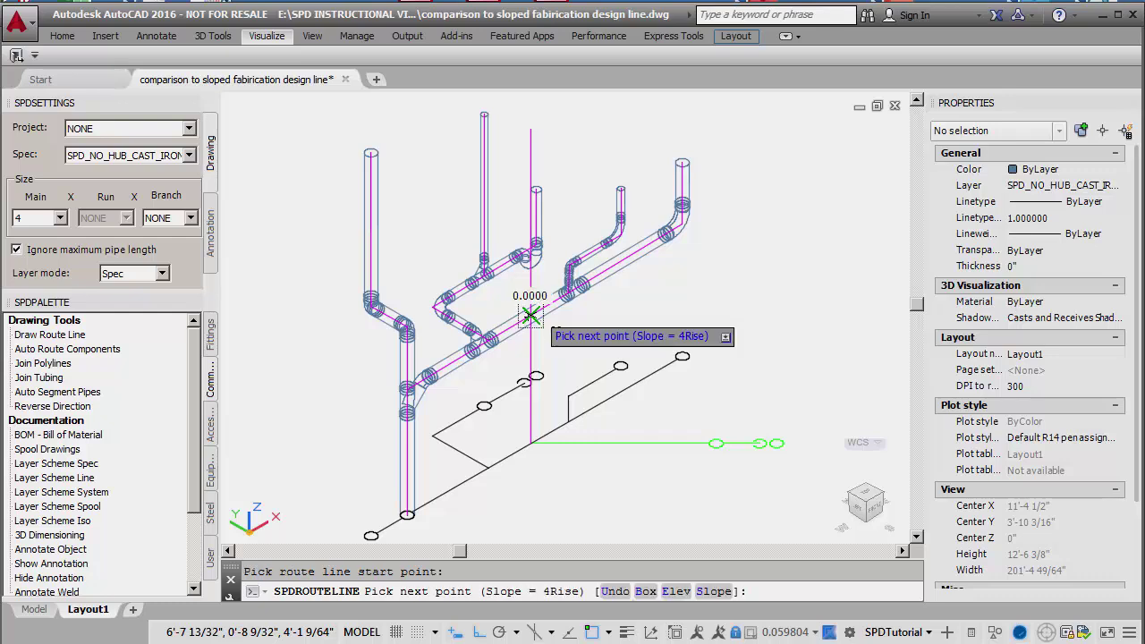
left_click(715, 442)
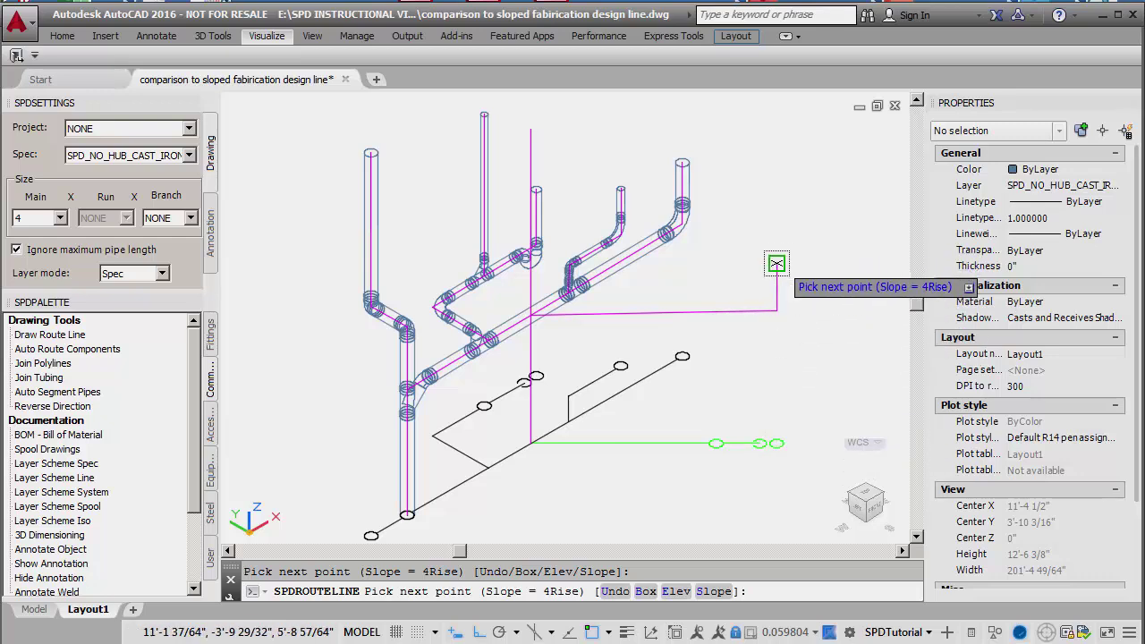
left_click(777, 264)
key("Return")
Step: Draw a second riser route line reaching high above, then select the new vertical line
left_click(49, 335)
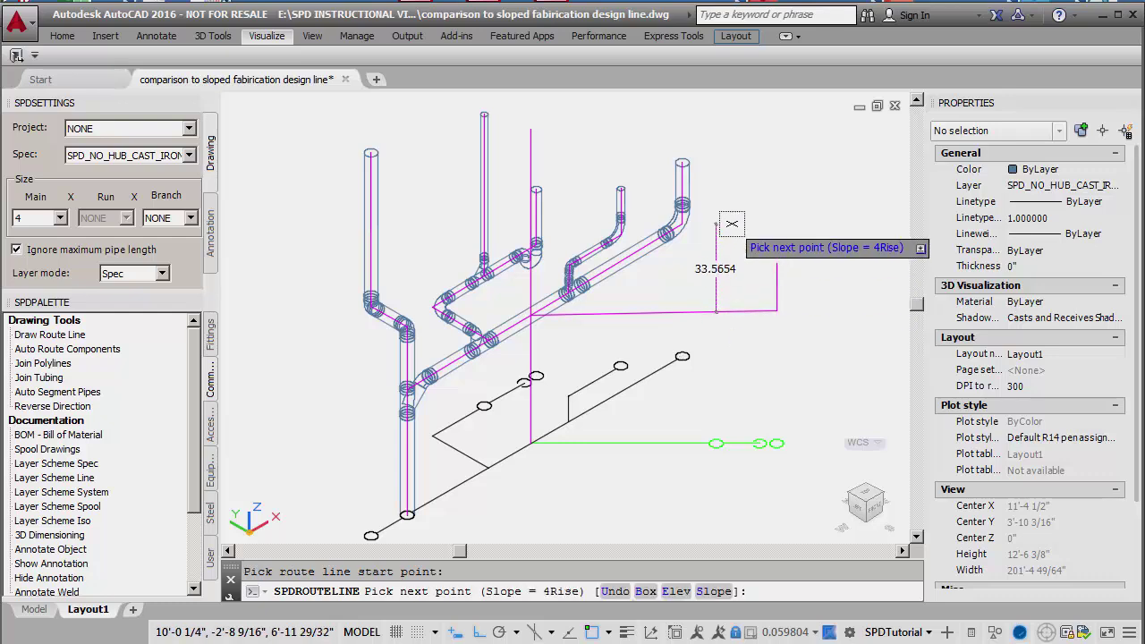
left_click(747, 117)
key("Return")
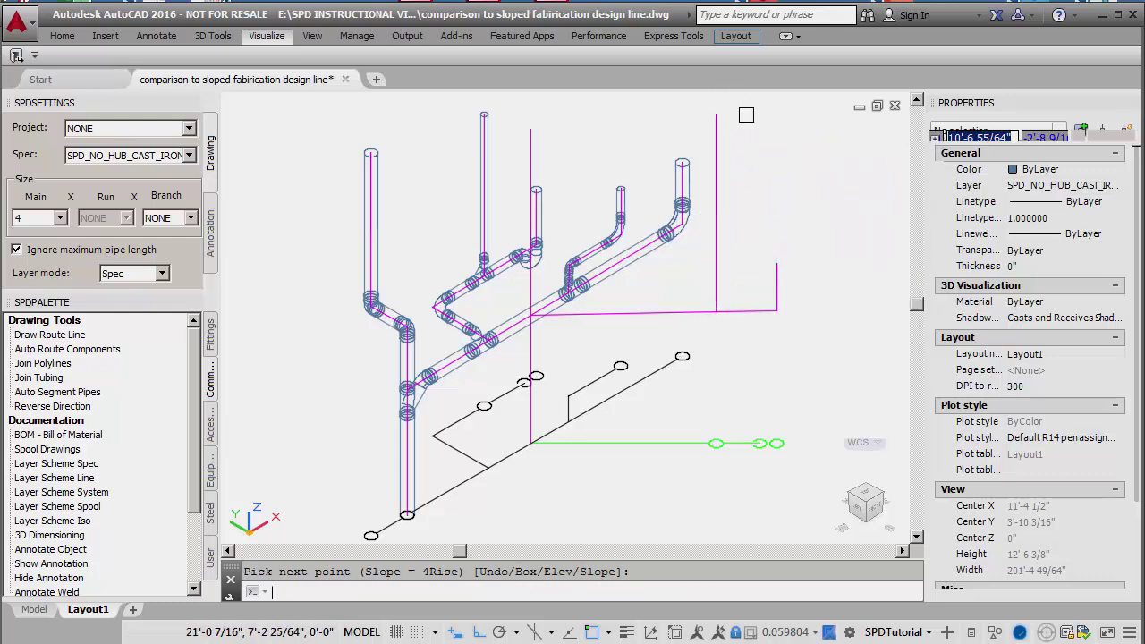
left_click(532, 285)
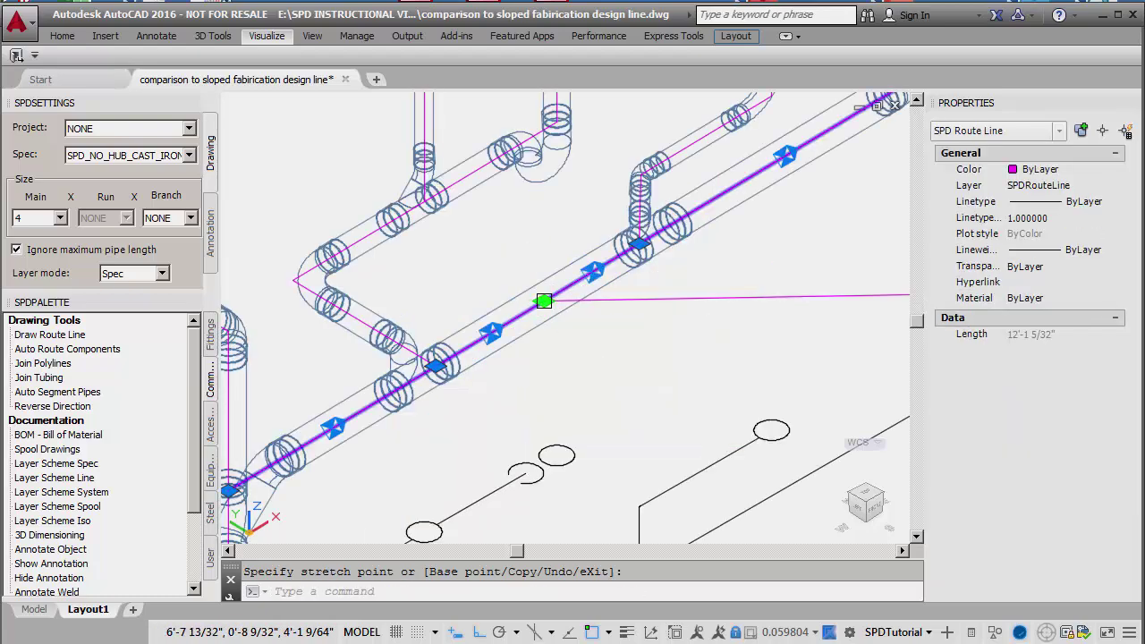
Step: Set the palette's Branch size to 2
key("Escape")
key("Escape")
scroll(537, 304, "down", 3)
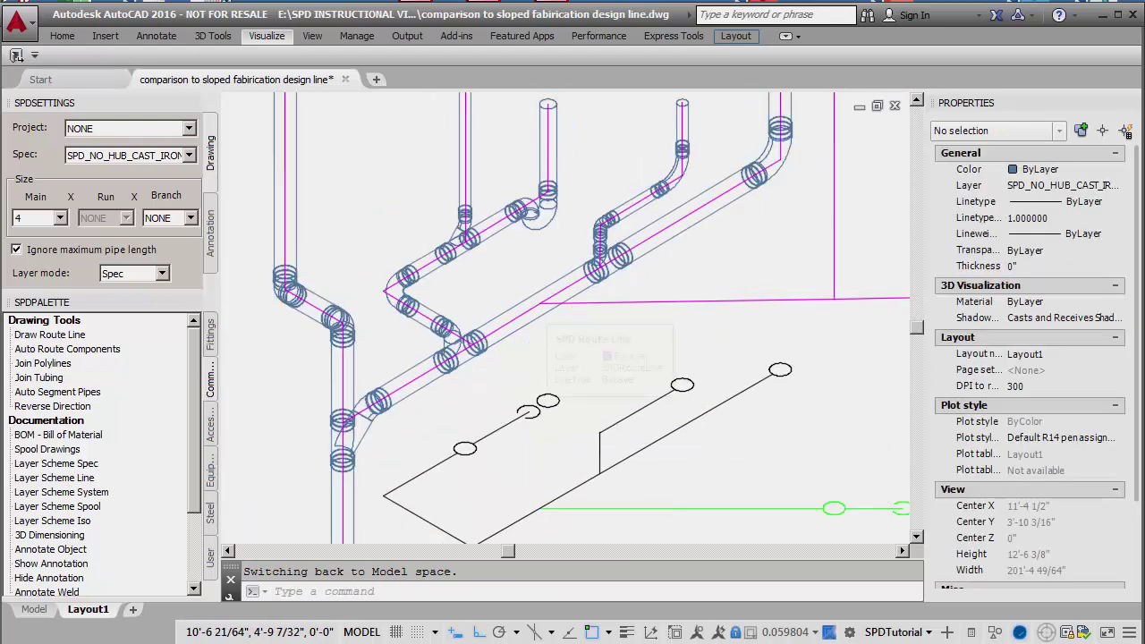
scroll(533, 309, "down", 2)
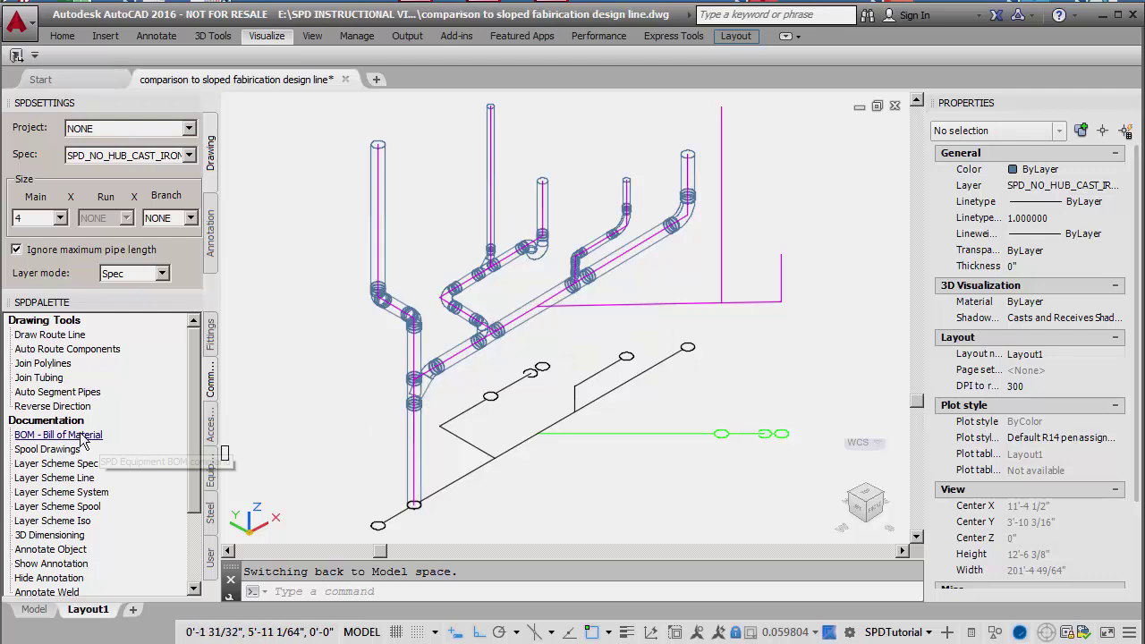
left_click(190, 218)
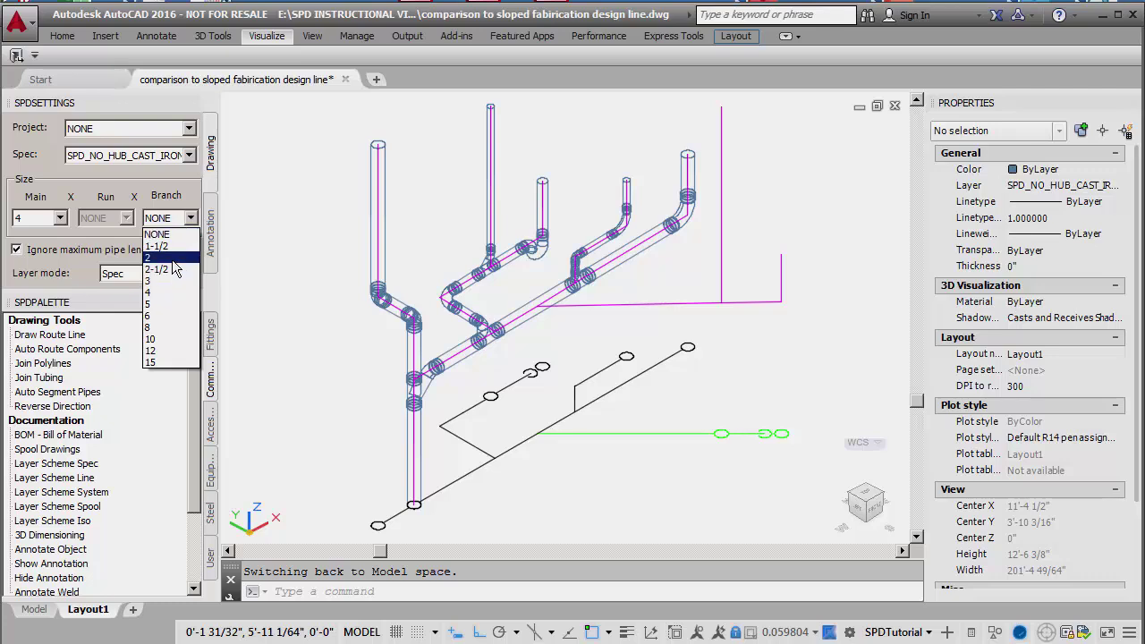
left_click(175, 257)
Step: Place a reducing no-hub wye, cycled to another orientation, at the branch–main apparent intersection
left_click_drag(190, 334, 184, 483)
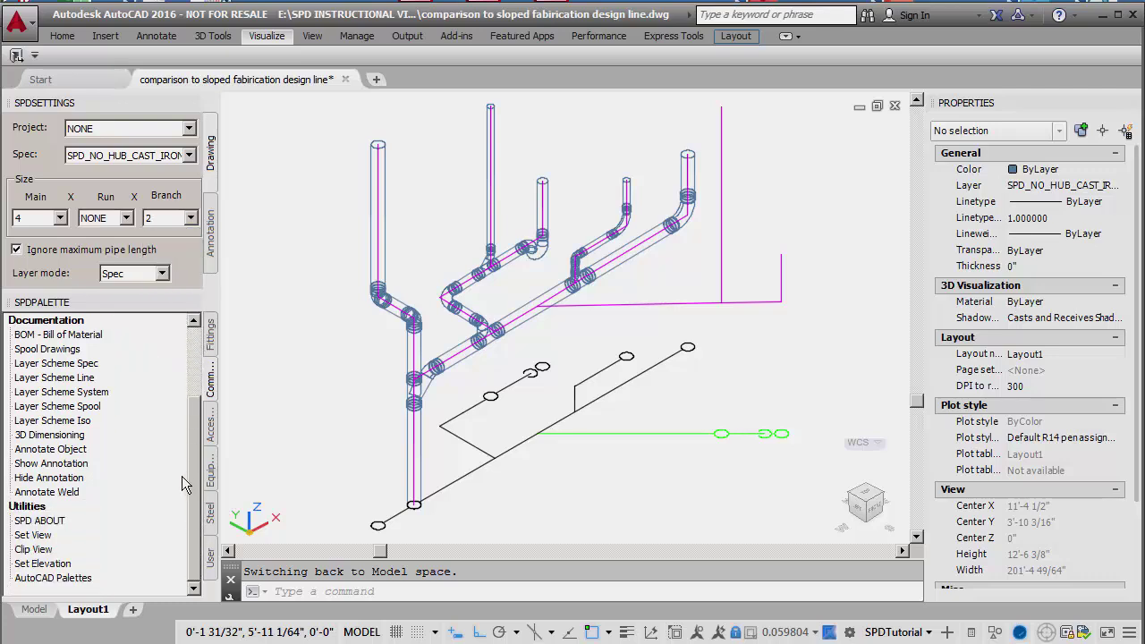
left_click(211, 344)
left_click_drag(194, 354, 195, 449)
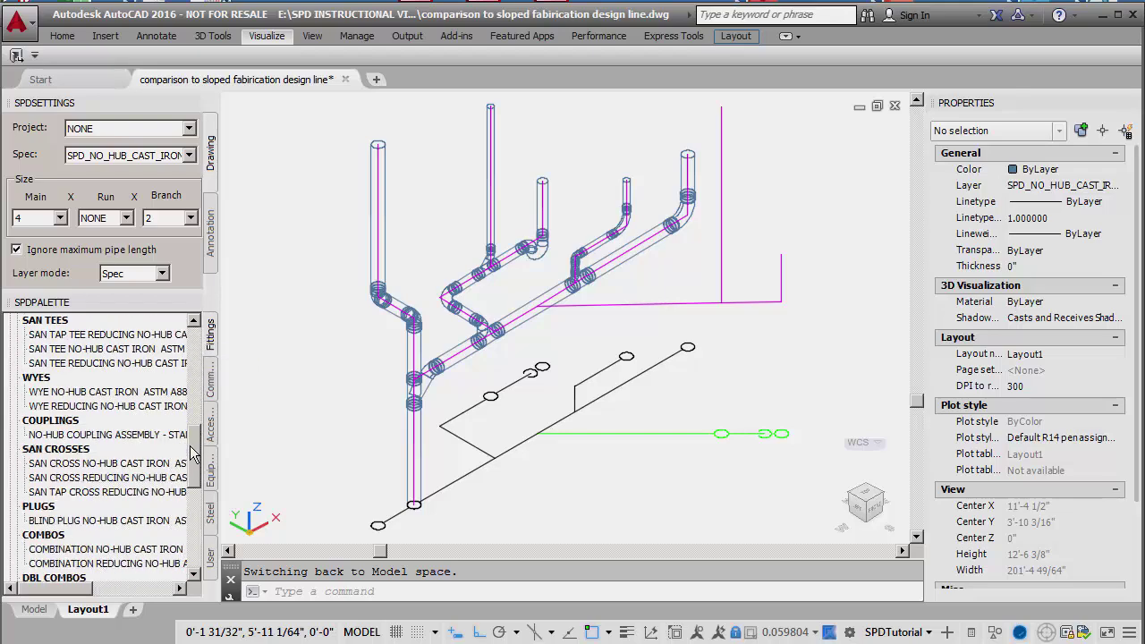
left_click(113, 408)
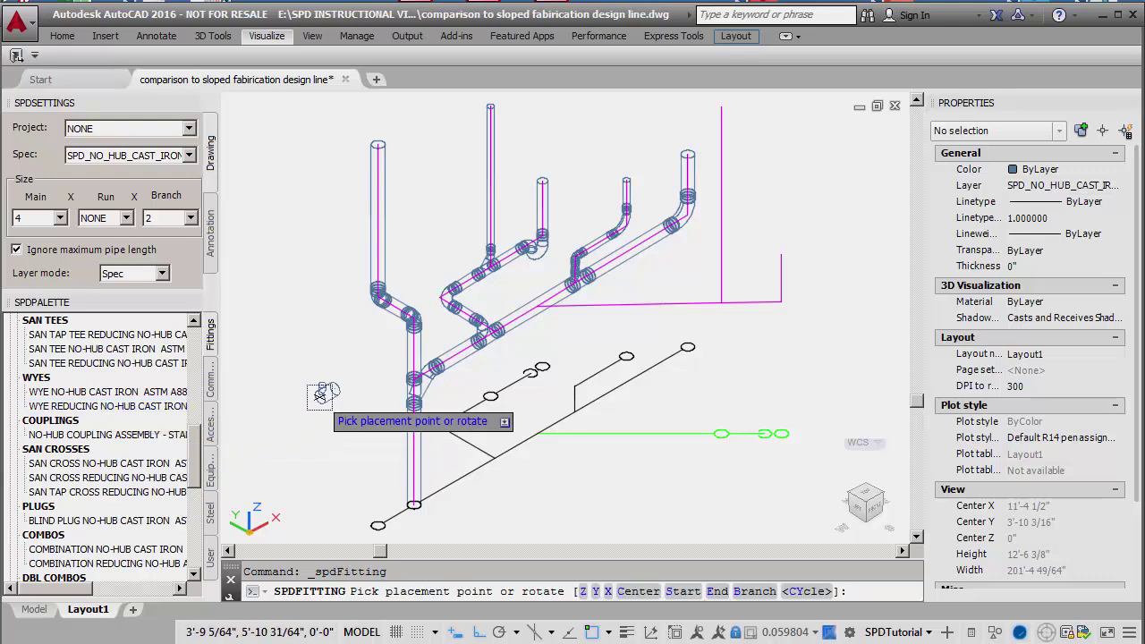
type("c")
key("Return")
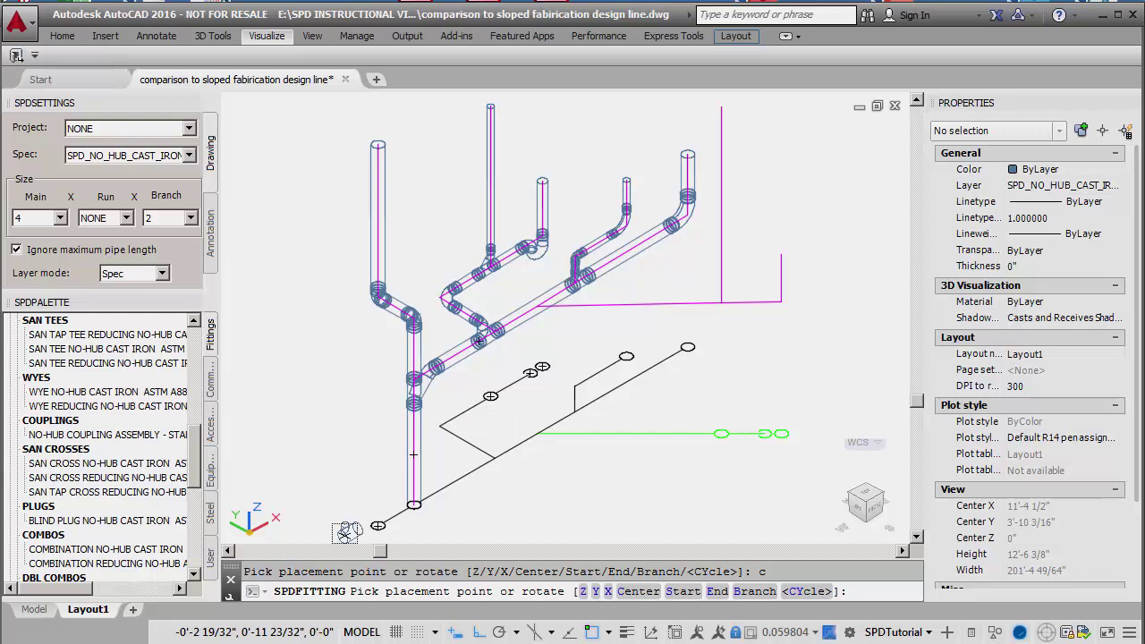
type("_appint")
key("Return")
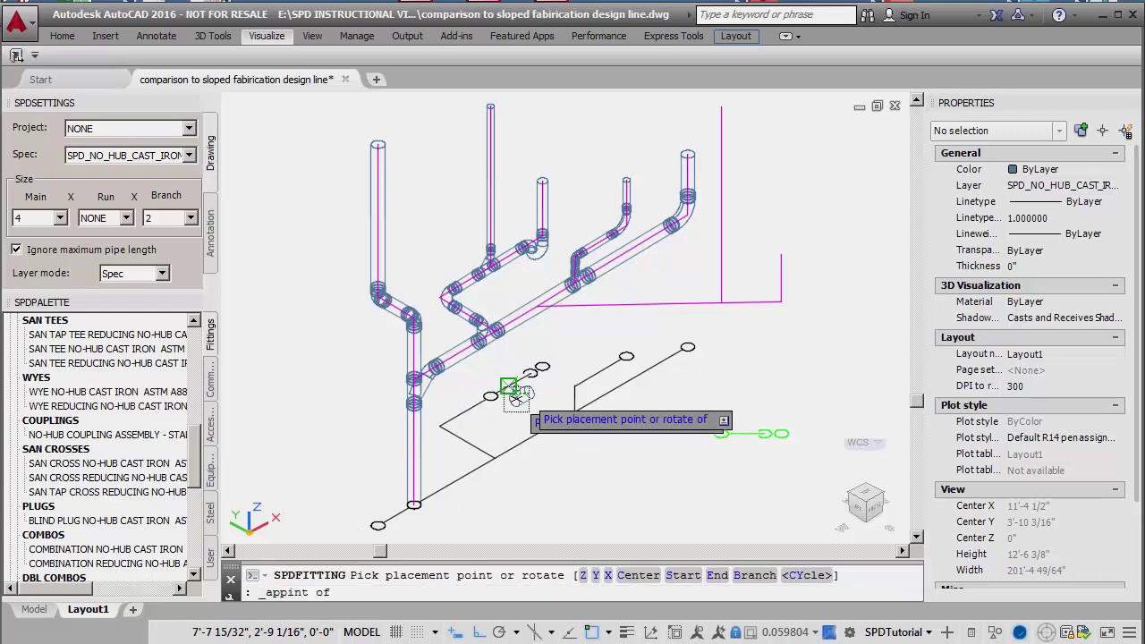
left_click(583, 298)
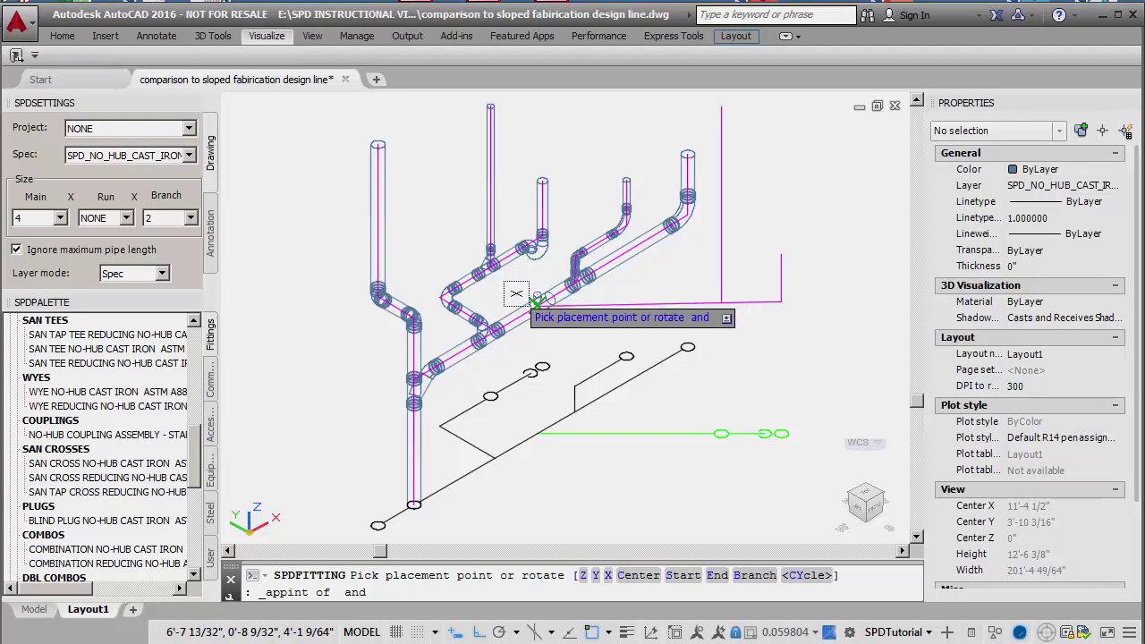
left_click(516, 294)
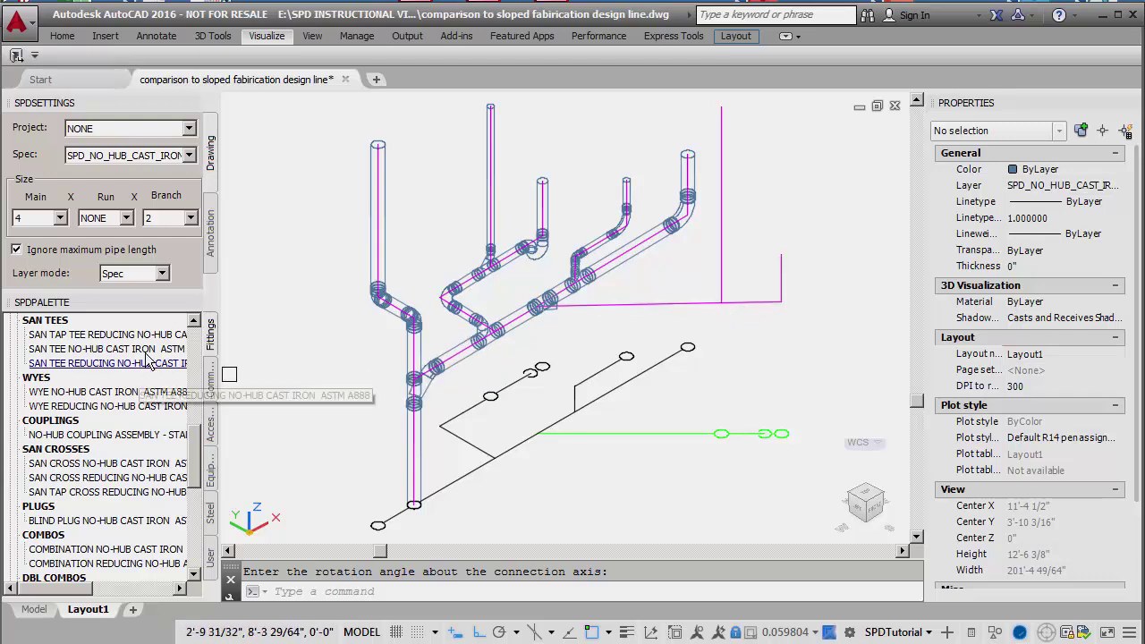
Step: Cancel the 4-inch pipe choice and set the Main size to 2
left_click(210, 377)
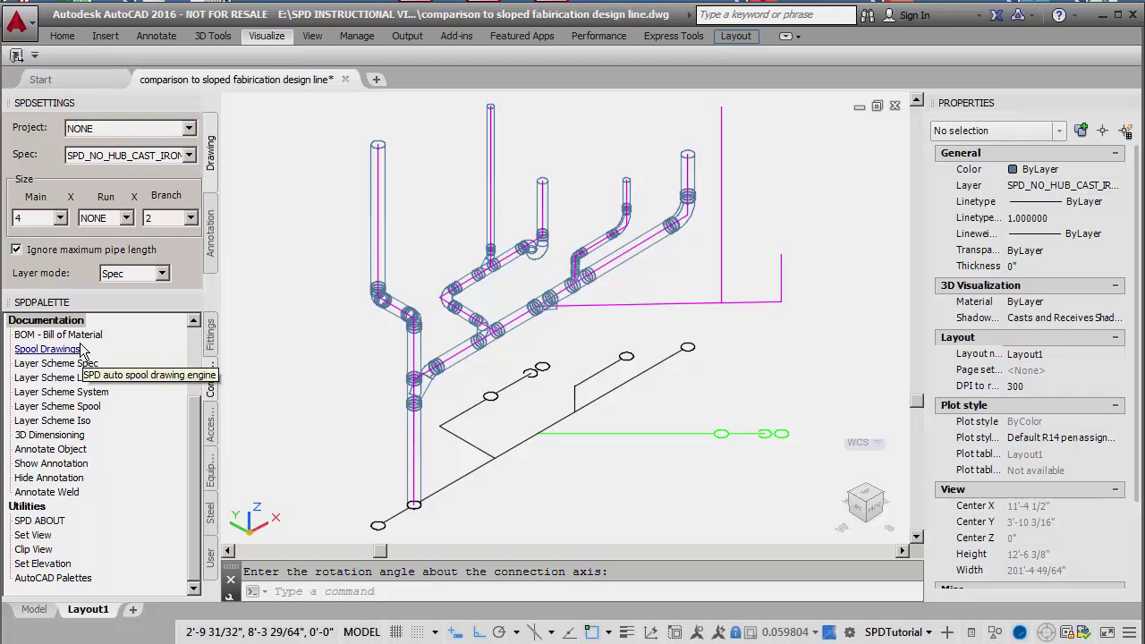
left_click_drag(195, 421, 207, 333)
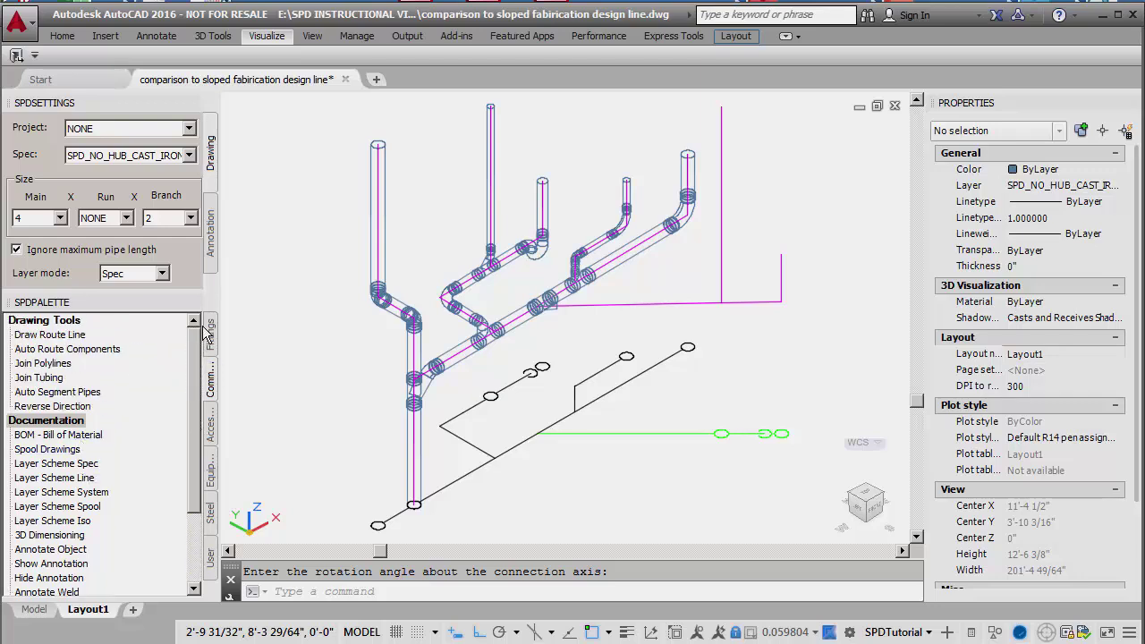
left_click(93, 348)
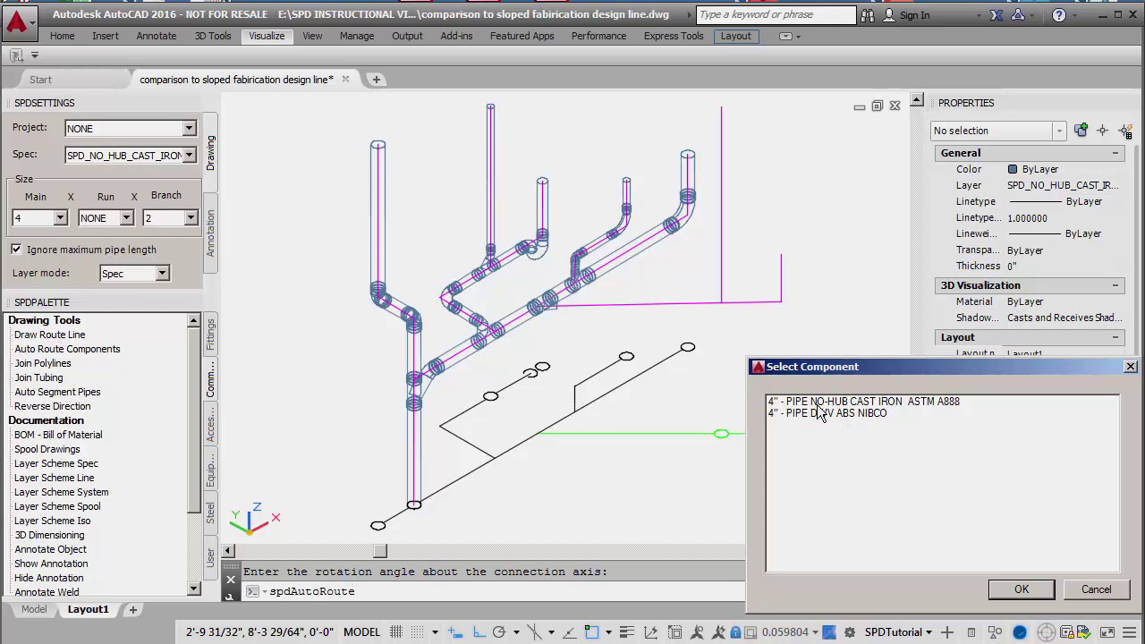
left_click(1093, 589)
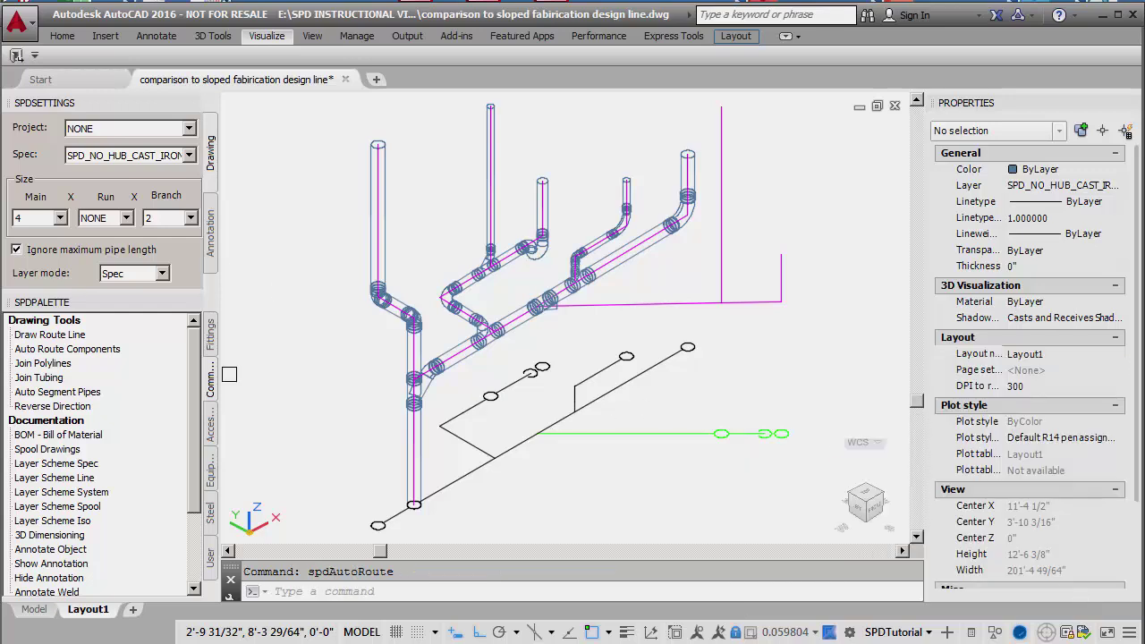
left_click(51, 218)
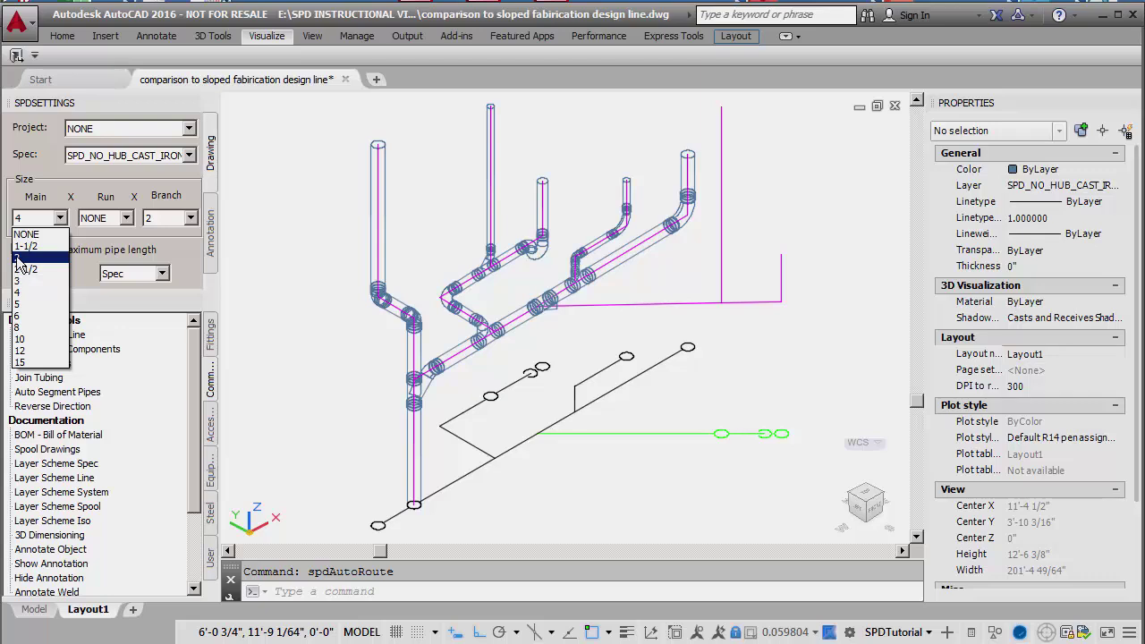
left_click(17, 257)
Step: Build the branch and riser routes as 2" no-hub pipe with a 2" combination and p-trap test fitting
left_click(107, 349)
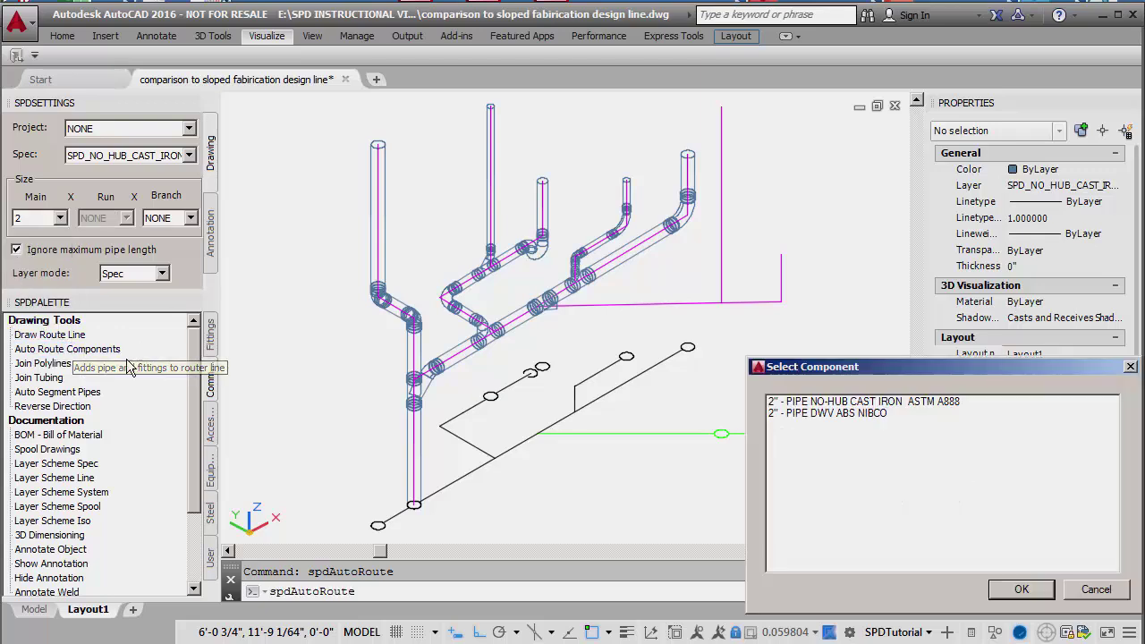
left_click(817, 403)
left_click(1011, 595)
left_click(689, 305)
left_click(721, 273)
key("Return")
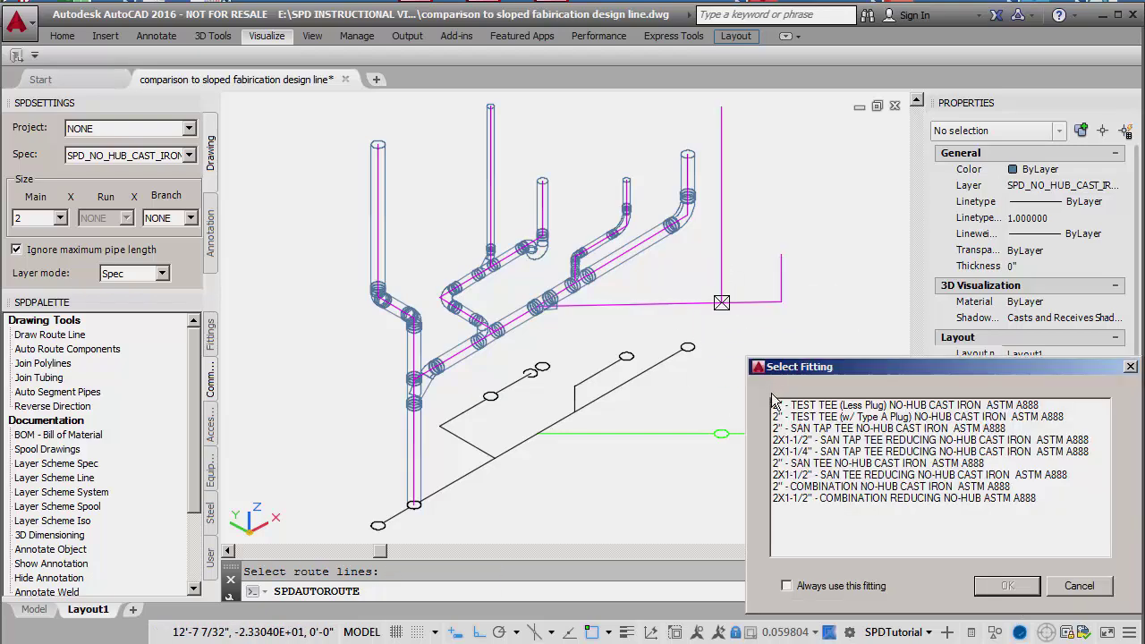
left_click(793, 488)
left_click(1007, 586)
left_click(843, 476)
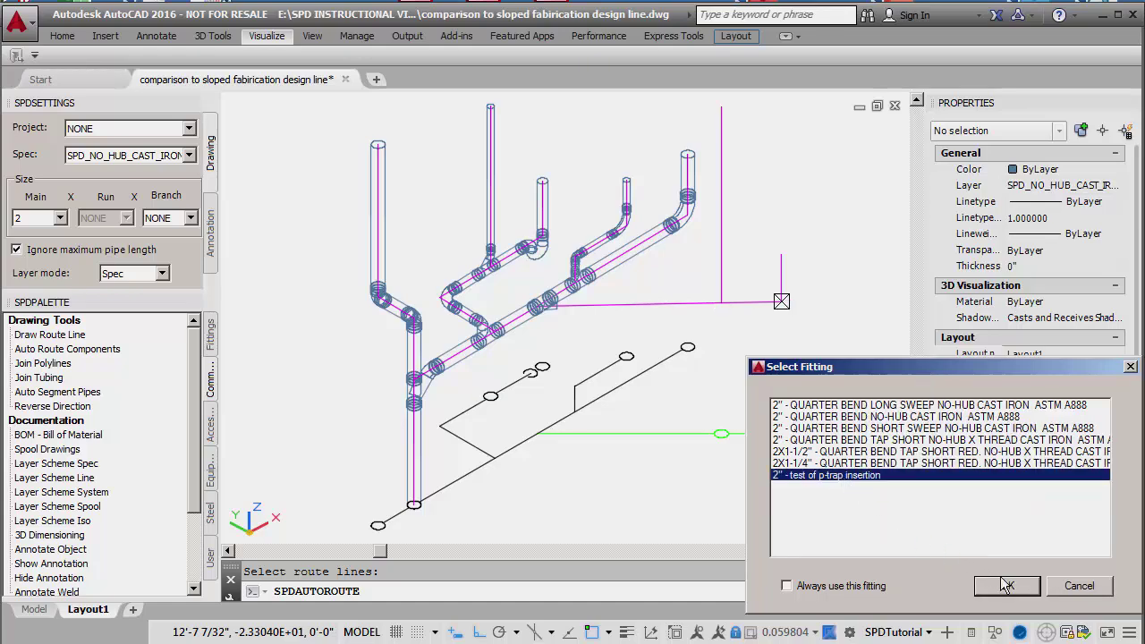
left_click(1007, 586)
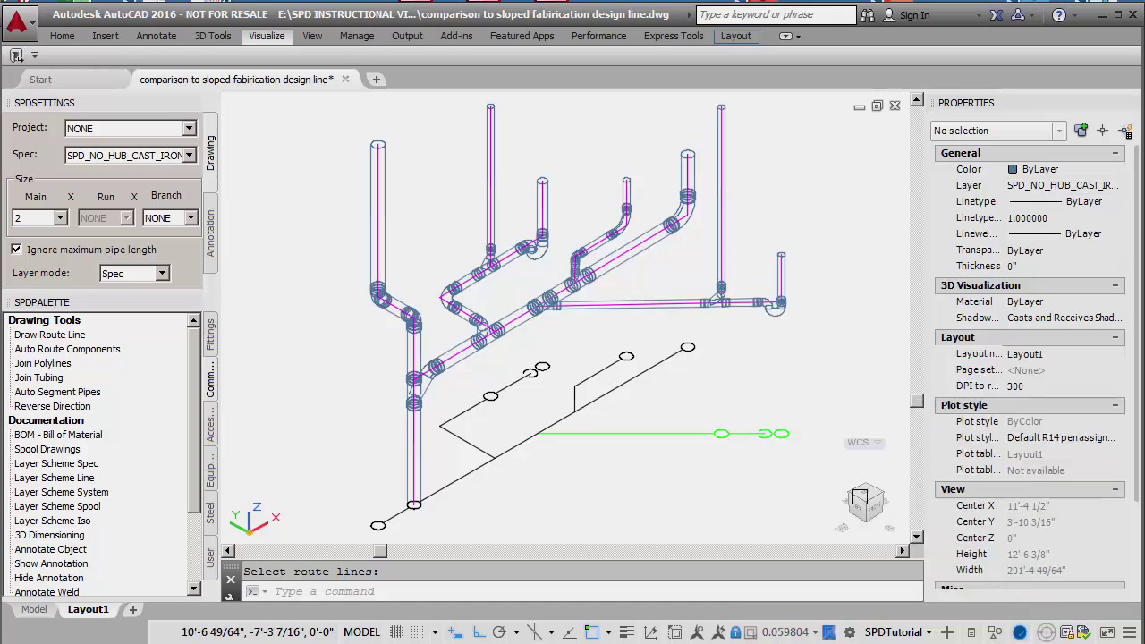